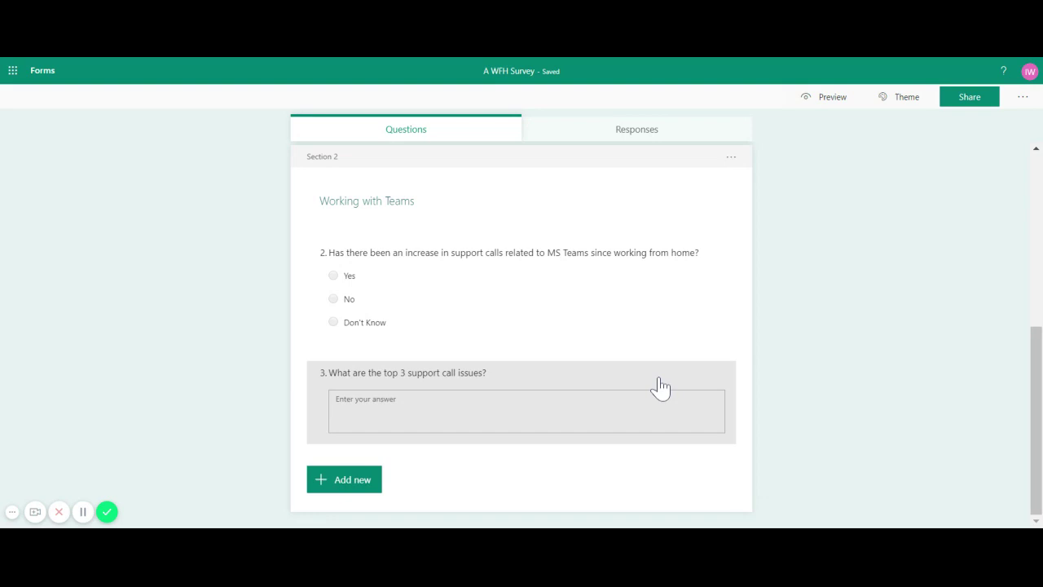
Insert a new section after question 3 and title it 'You and Teams'.
click(346, 481)
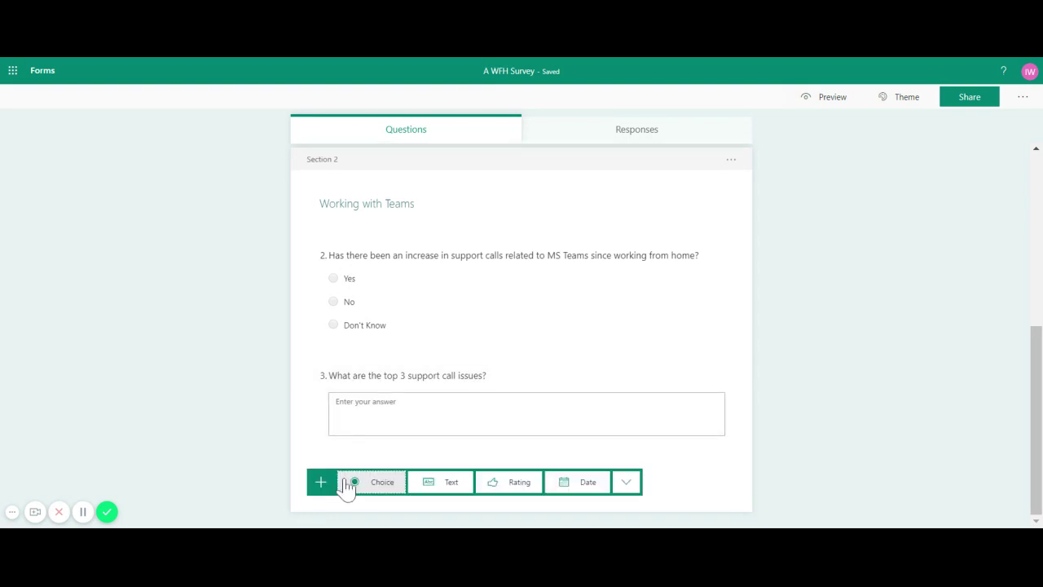
click(625, 483)
click(634, 515)
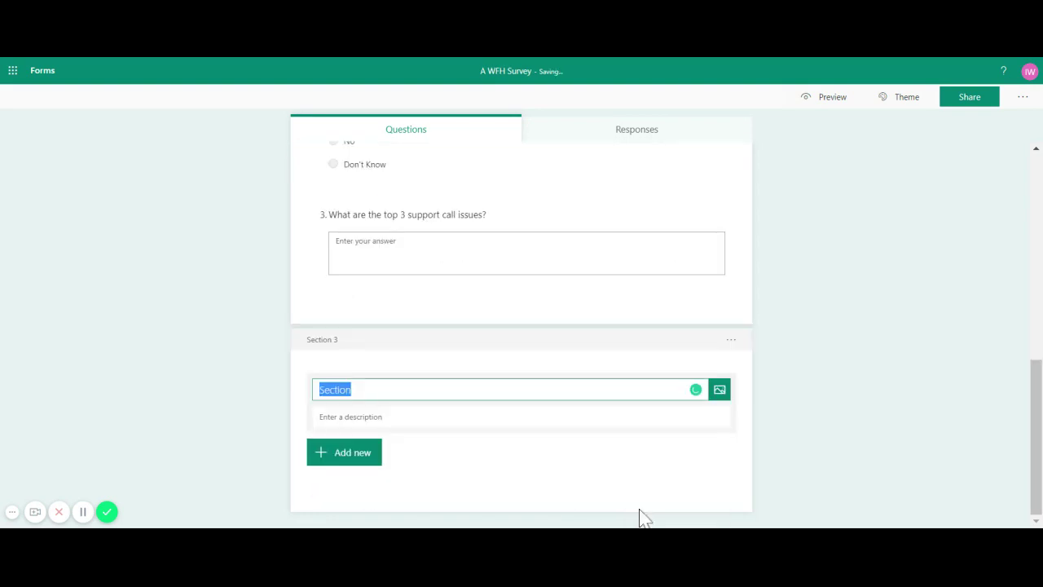
text(You and Teams)
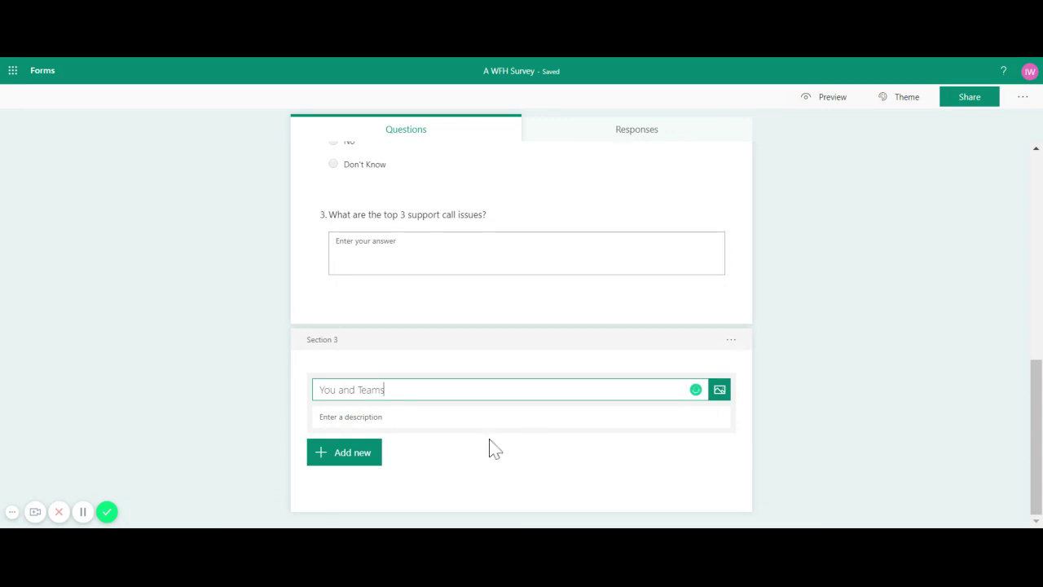
Add a ranking question titled 'What do you mainly use Teams for as an individual?'.
click(358, 458)
click(621, 458)
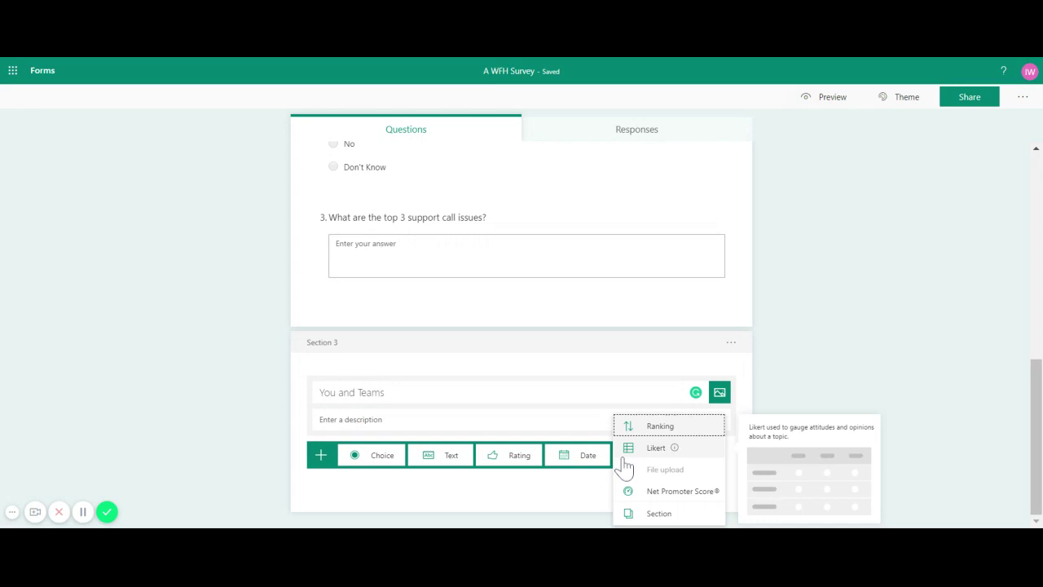
click(654, 429)
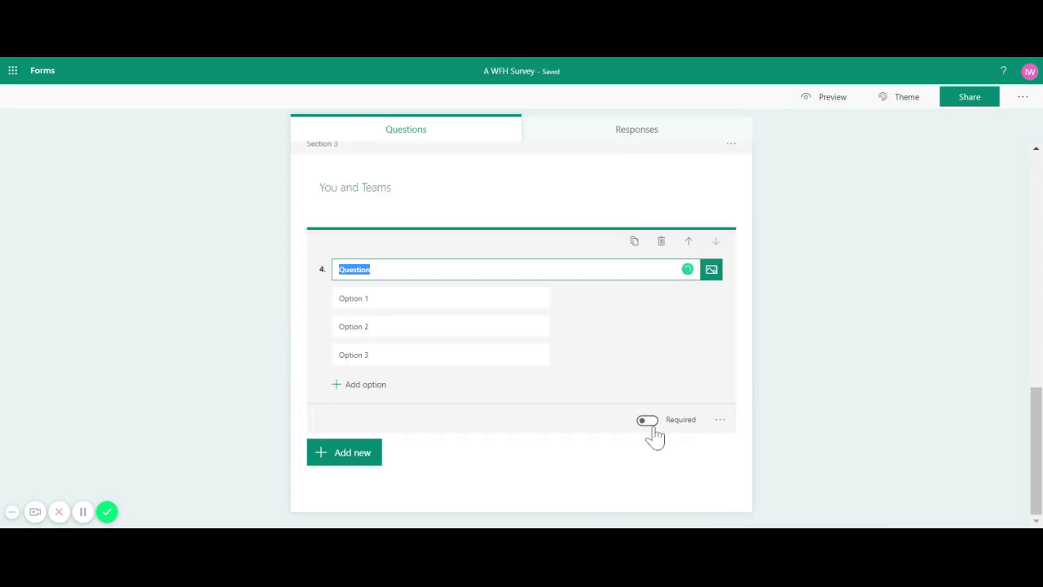
text(What do)
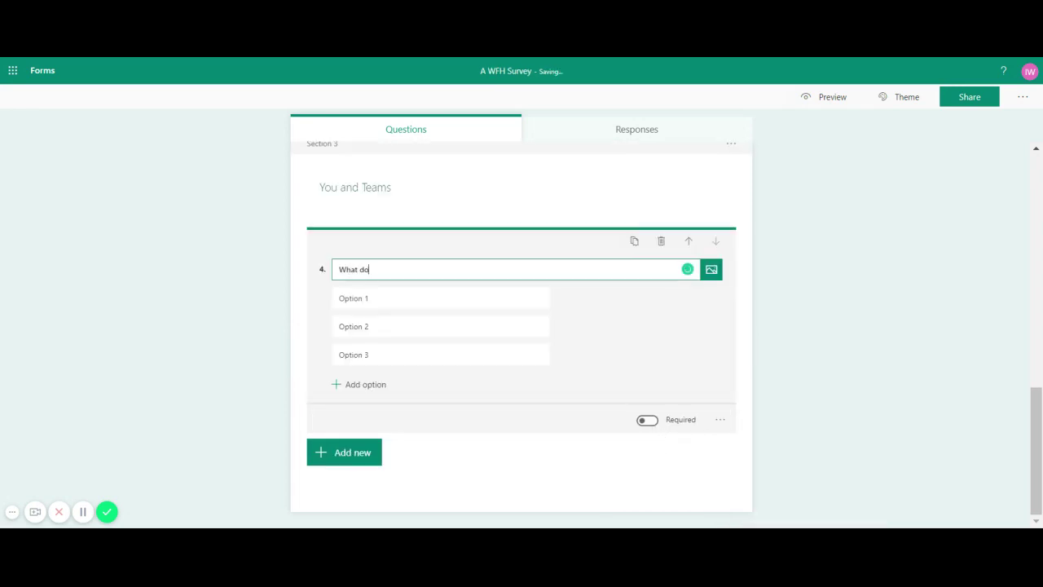
text( you mainly use)
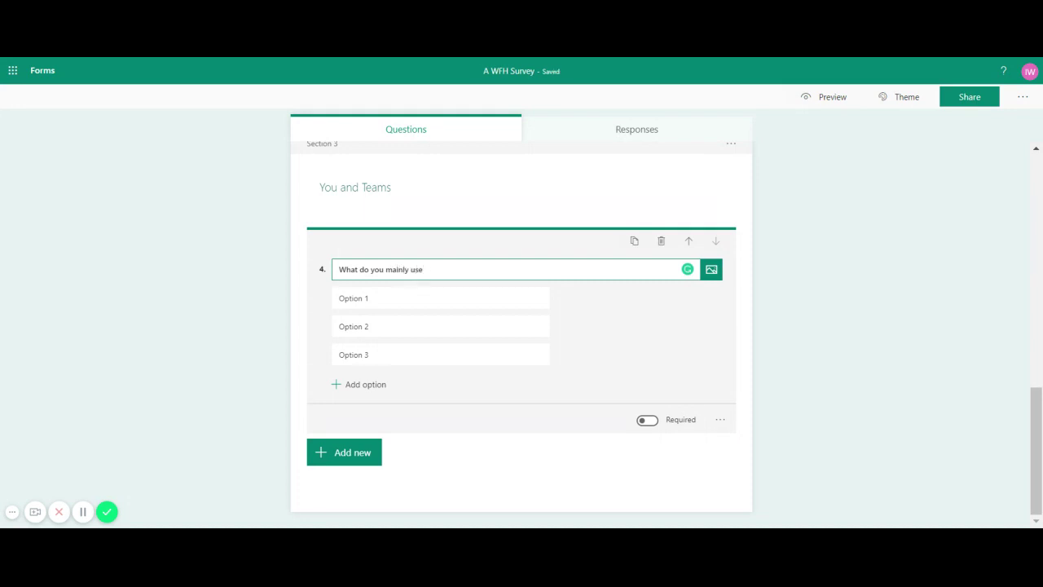
text( Teams for a)
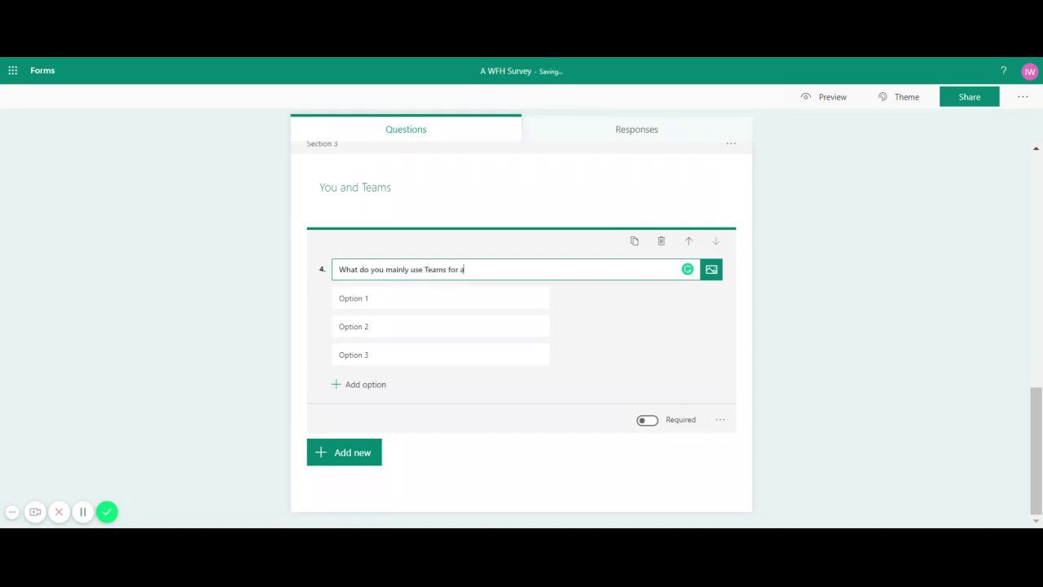
text(s an individual?)
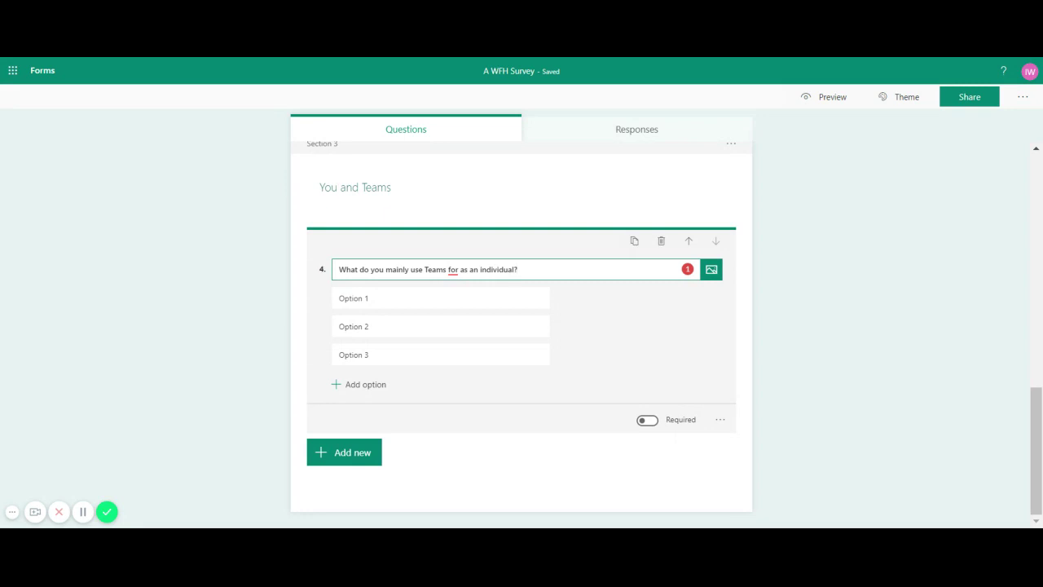
Give question 4 the subtitle 'please drag and drop options to rank from 1 to 5'.
click(720, 420)
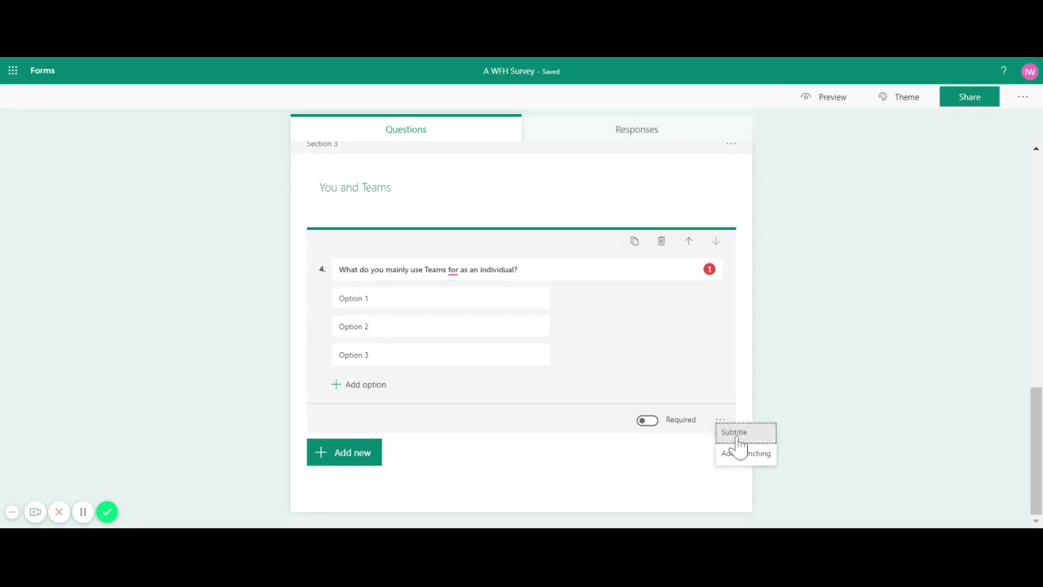
click(737, 438)
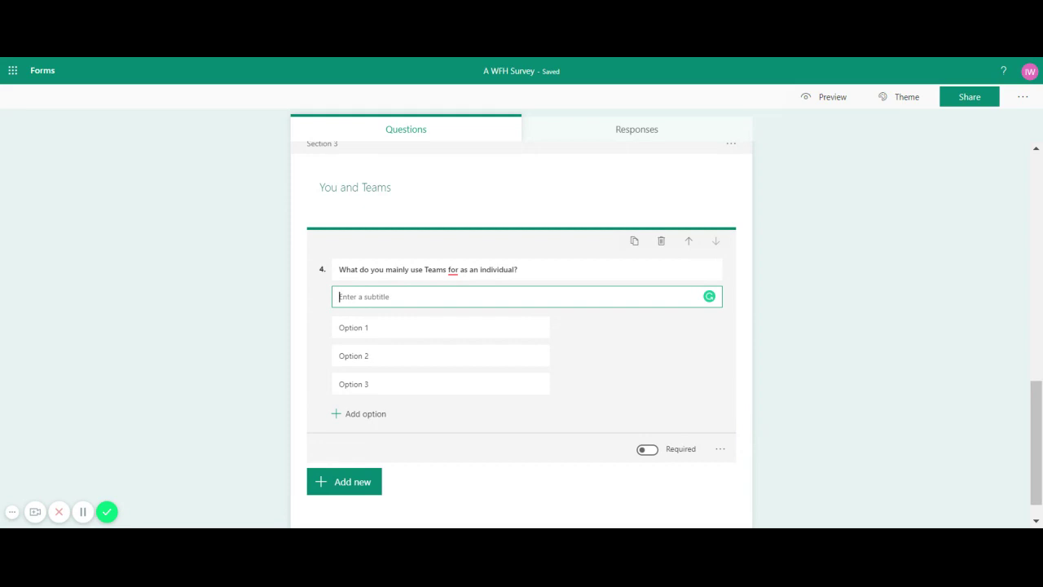
text(p)
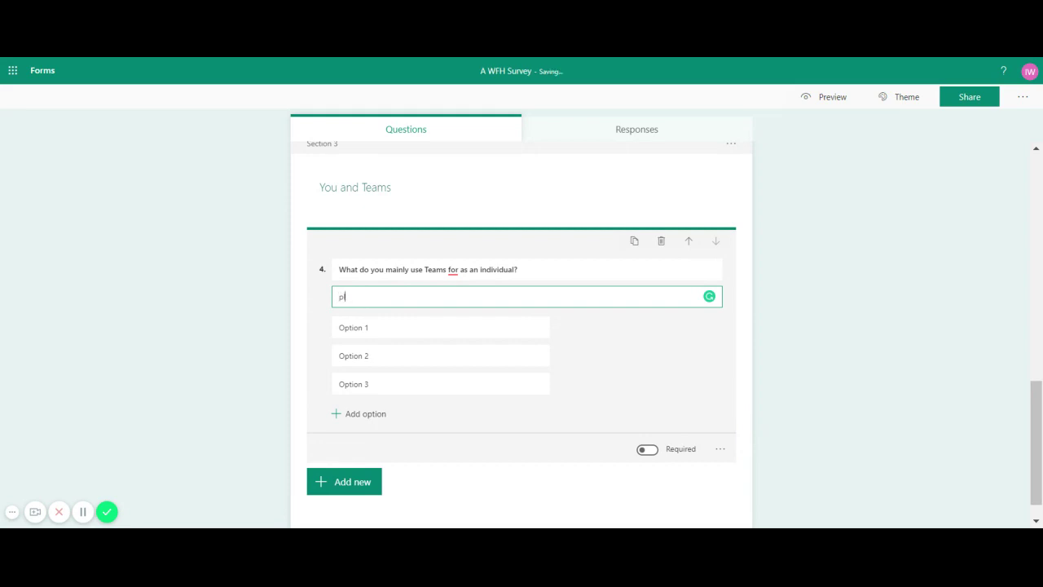
text(lease drag and drop options to rank from 1 to 5)
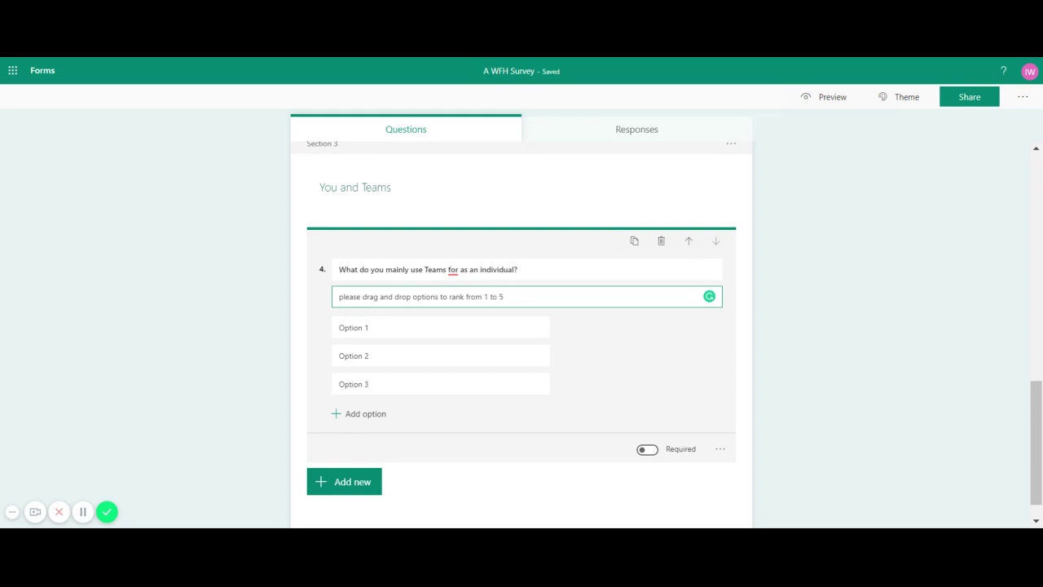
Rename the three default options to Chat, Video calls, and Meetings including video and screen sharing.
click(448, 326)
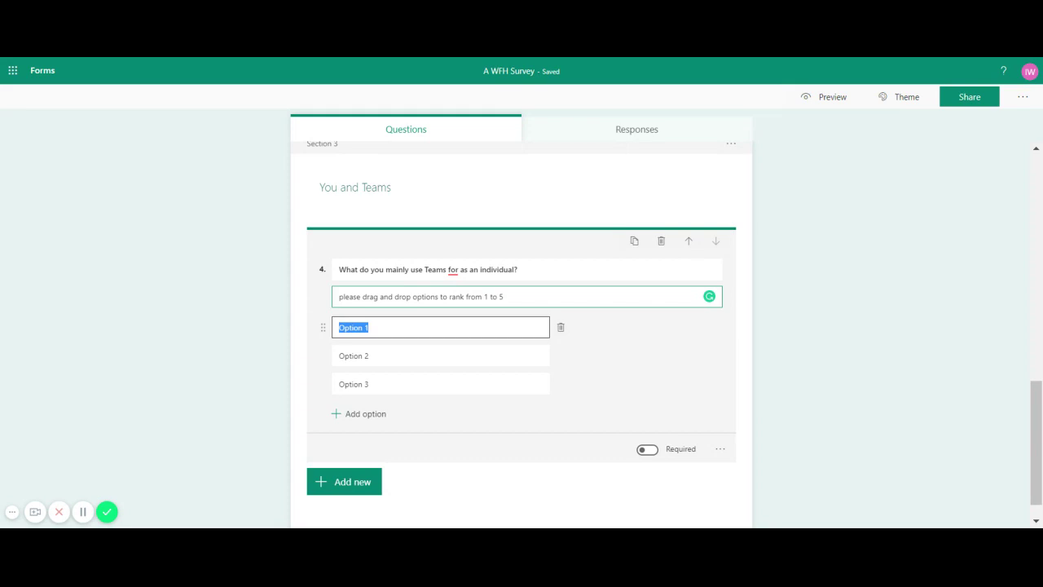
key(BackSpace)
text(Cal)
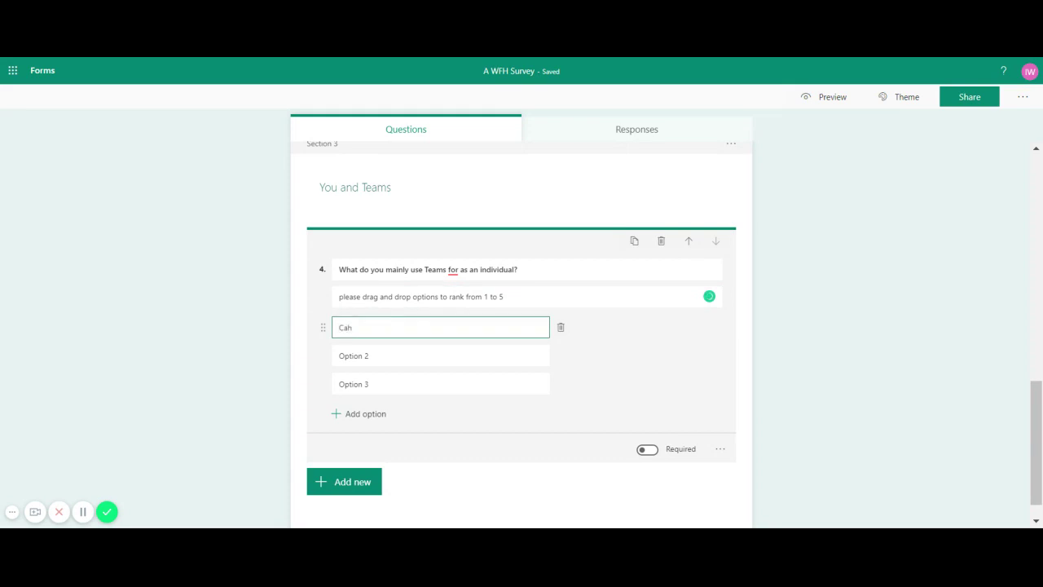
key(BackSpace)
key(BackSpace)
text(hat)
click(440, 355)
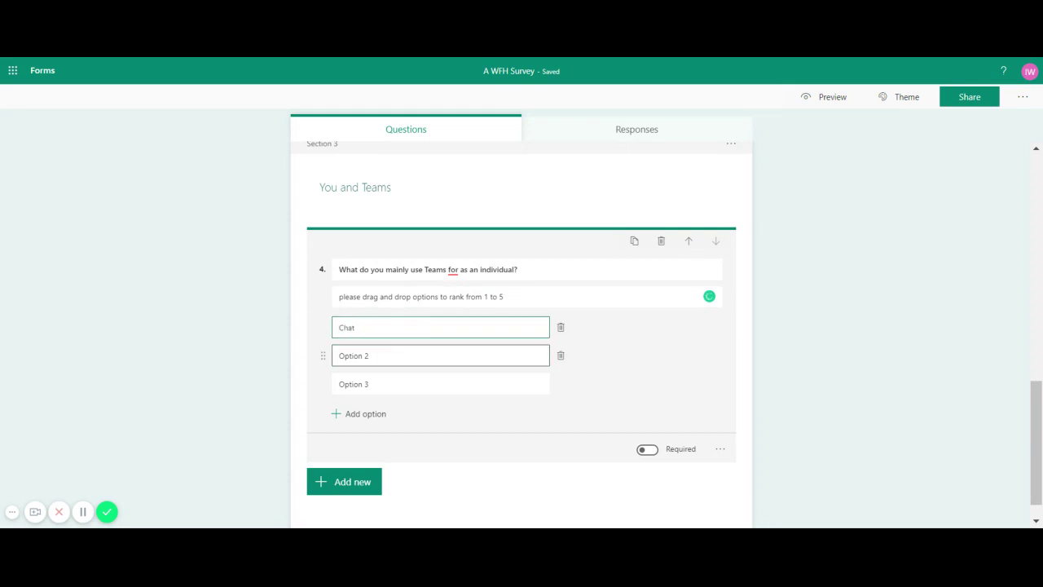
text(Video calls)
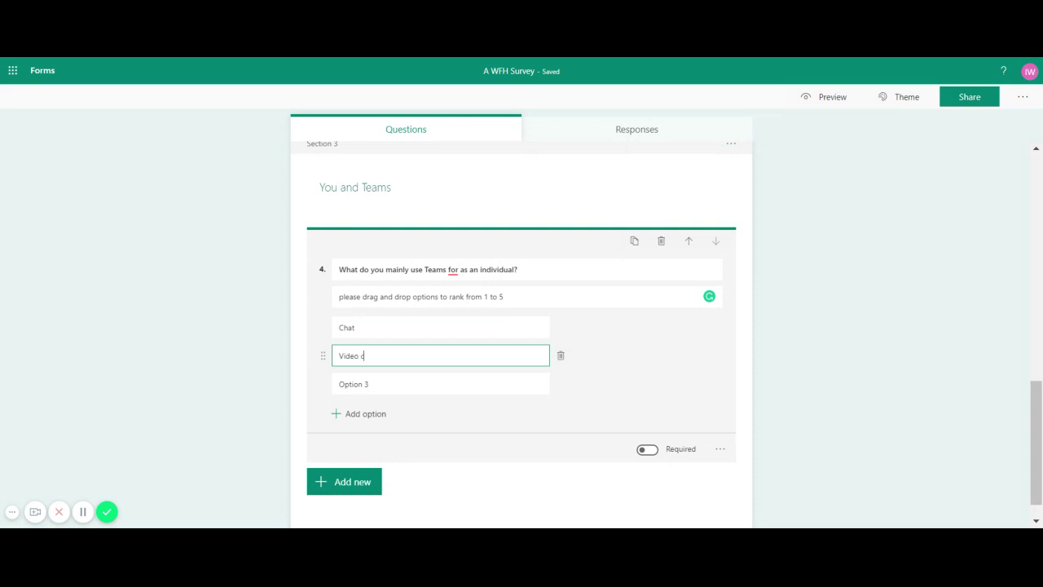
click(440, 384)
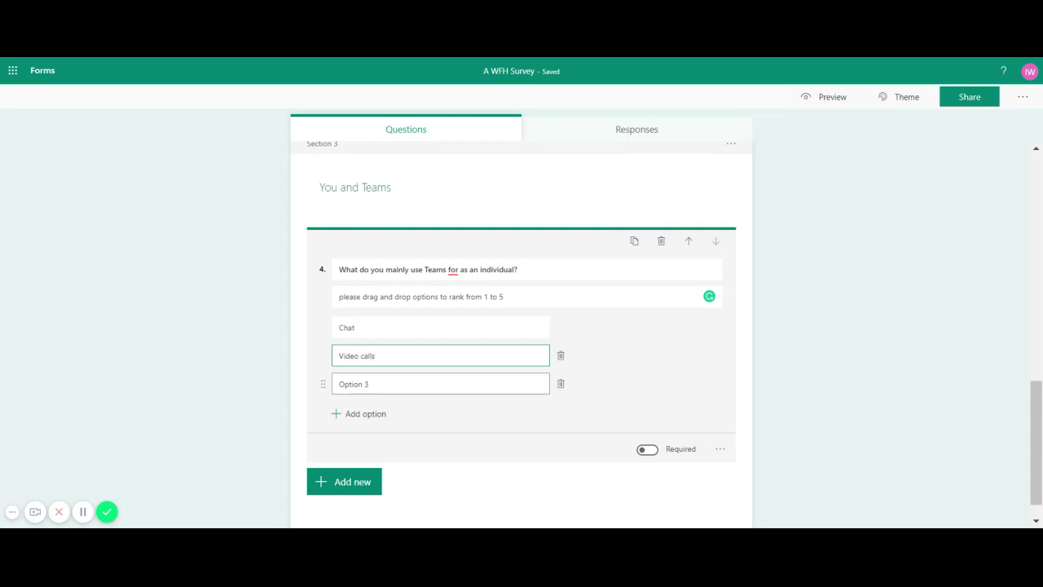
text(Meetings)
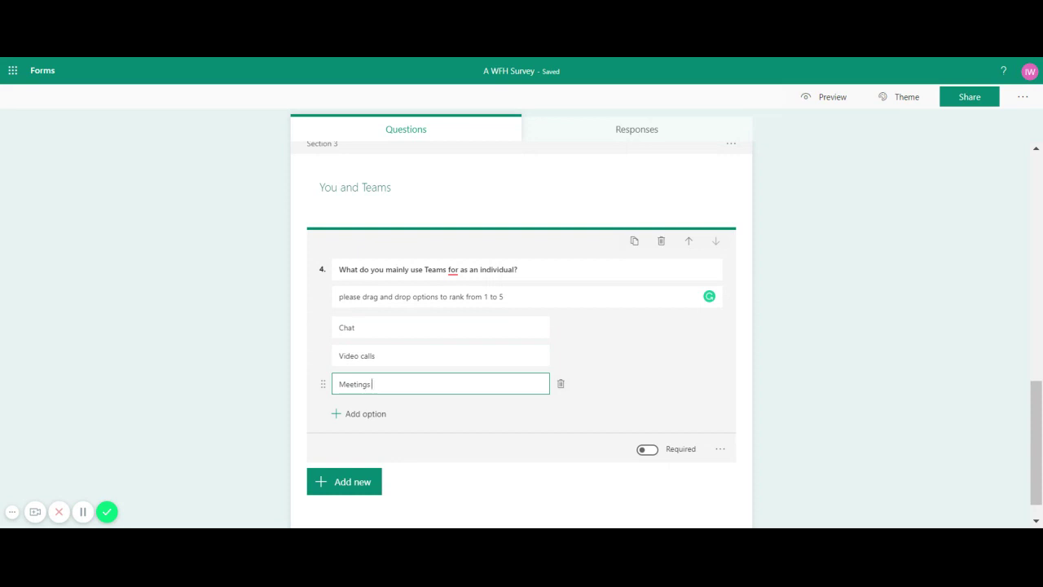
text( including video and screen sc)
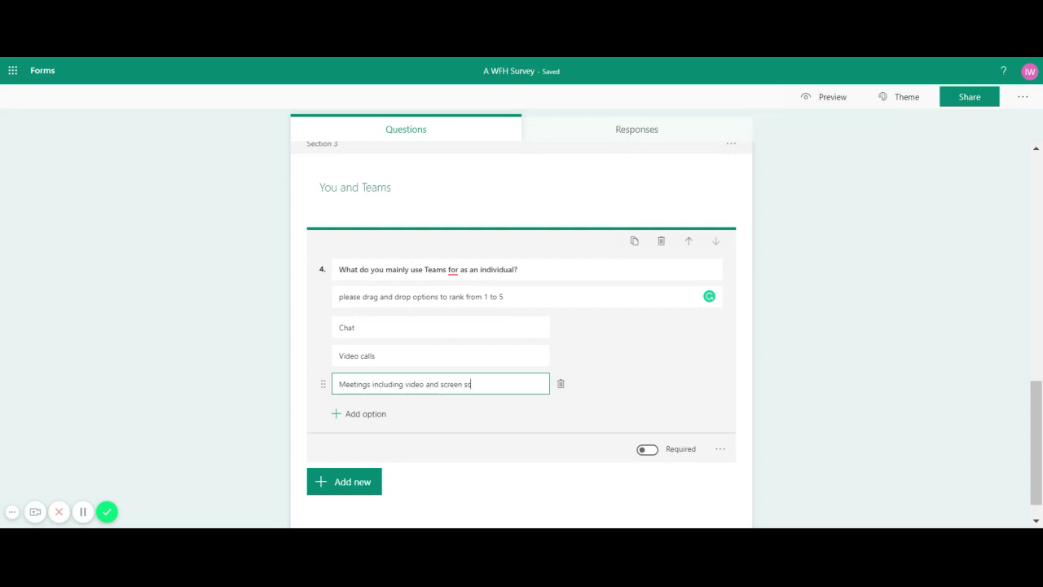
key(BackSpace)
text(haring)
Add a fourth option, Document sharing, and make question 4 required.
click(365, 416)
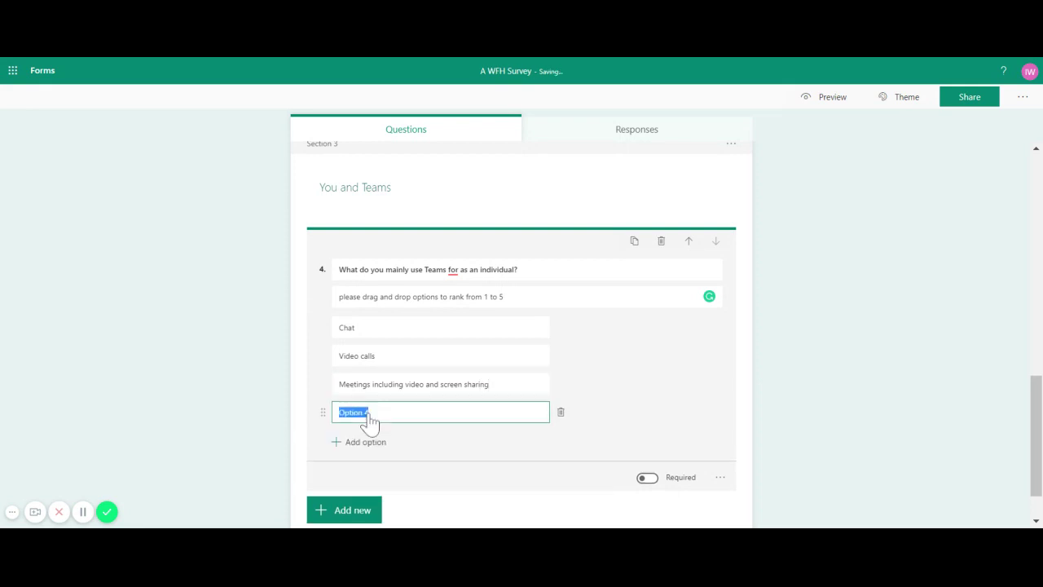
text(Document sharing)
click(647, 478)
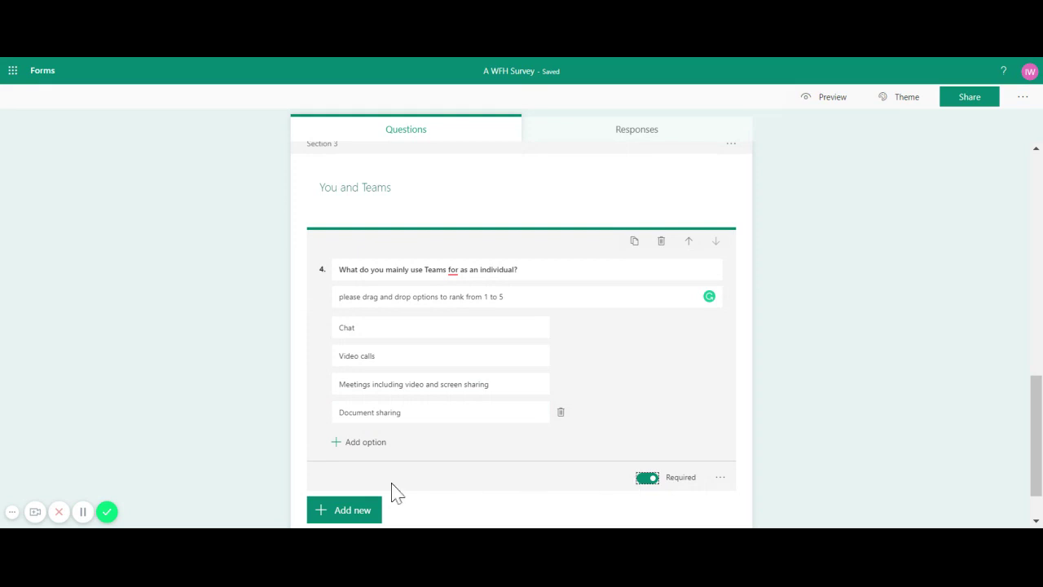
Add a Likert question 5 and paste in its wording about Teams ease of use.
click(361, 511)
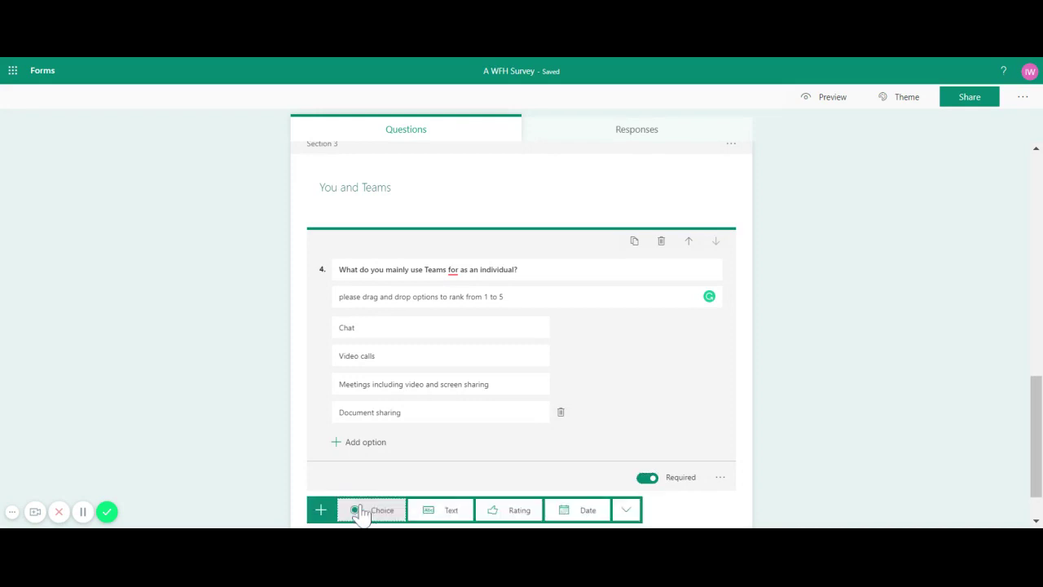
click(626, 510)
click(654, 450)
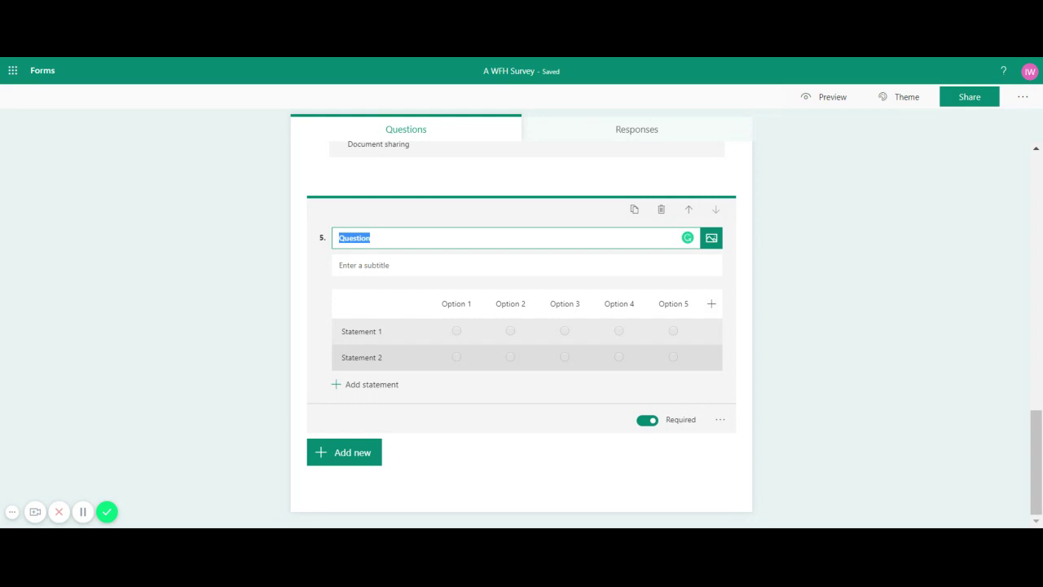
text(How do you find the different activities within Teams ease of use?)
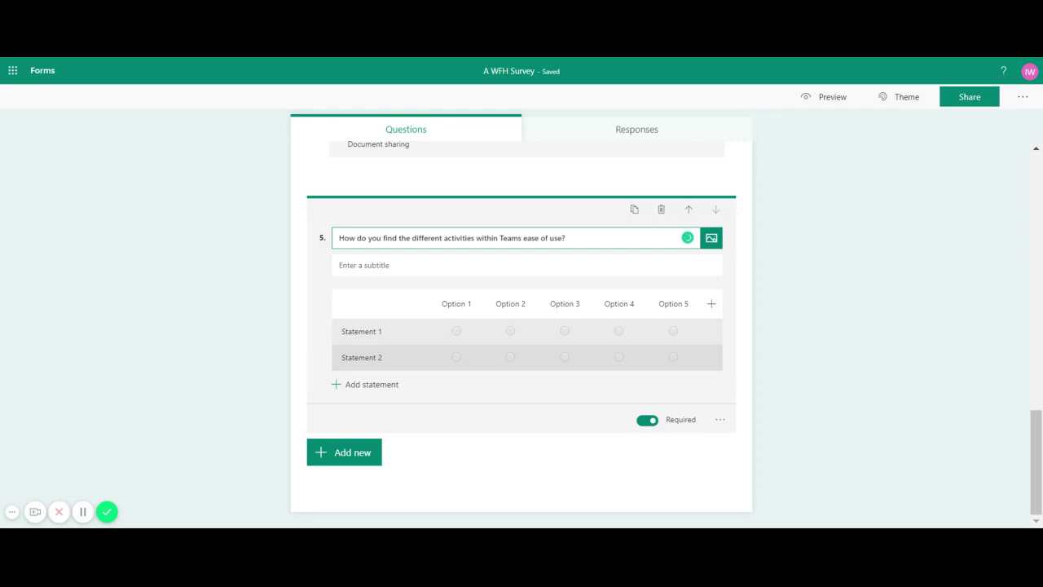
Enter Chat and Video calls as the two Likert statements.
click(381, 331)
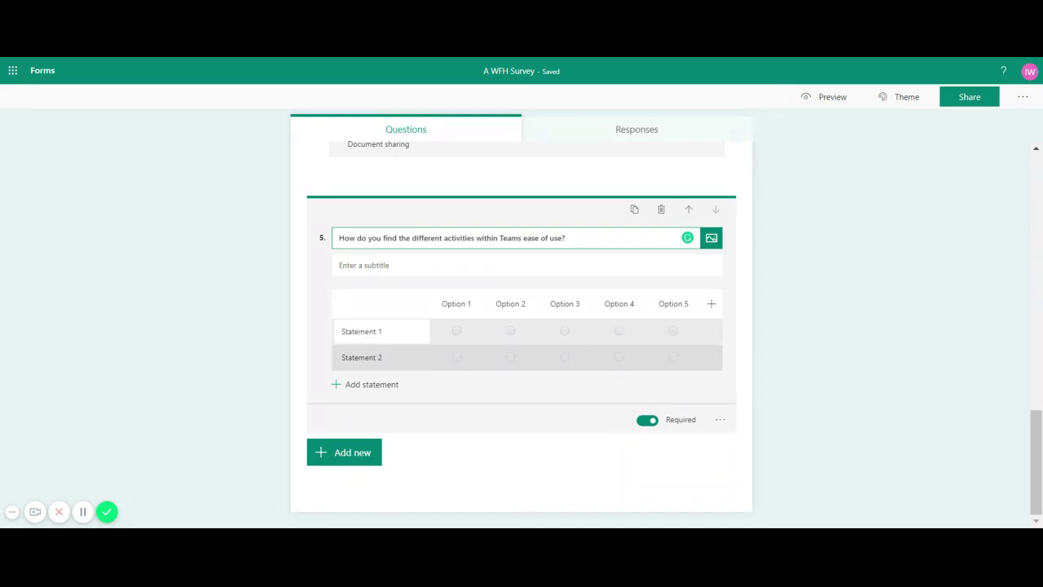
click(380, 331)
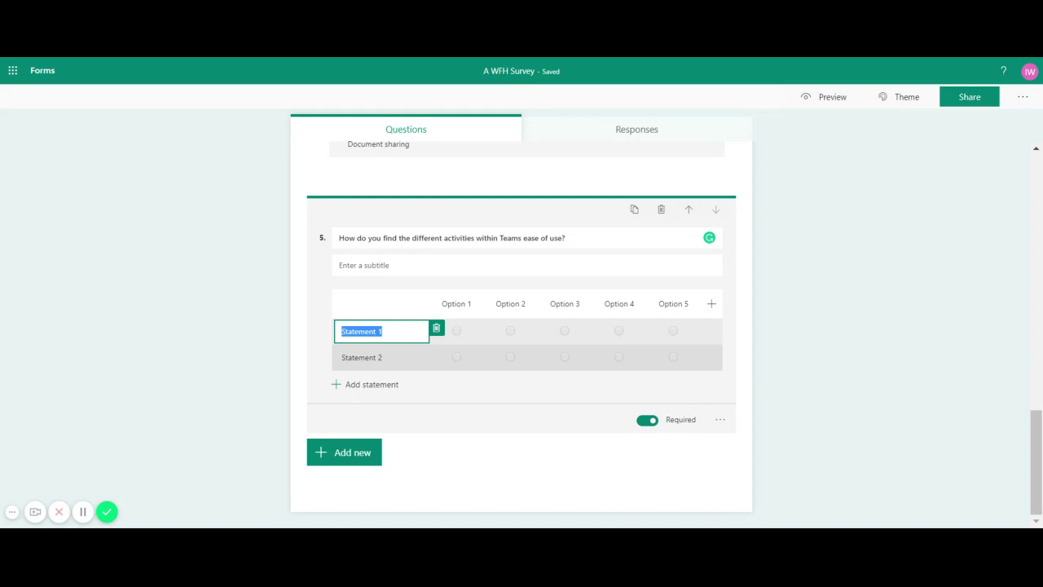
text(Chat)
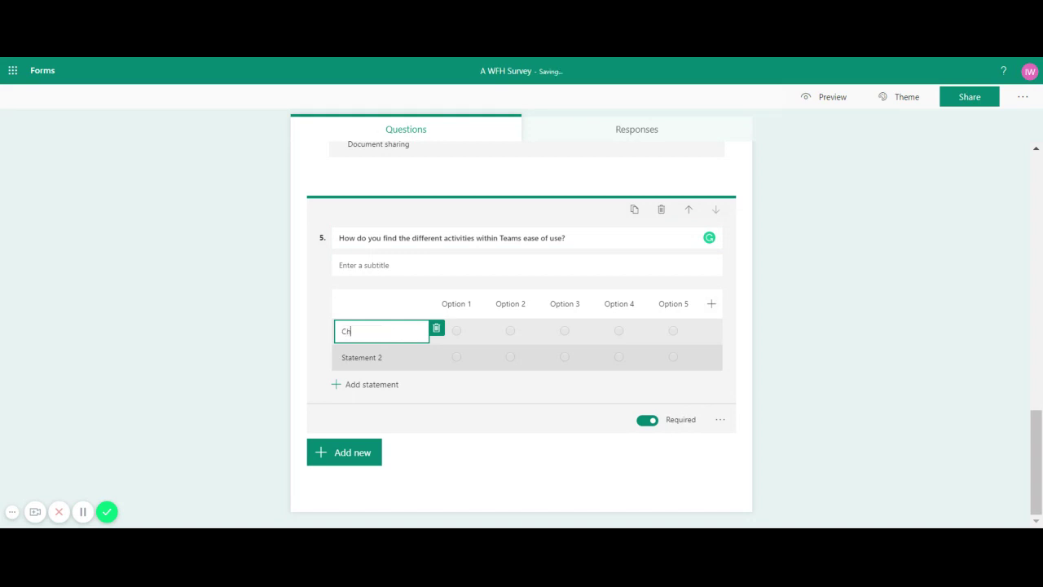
click(361, 357)
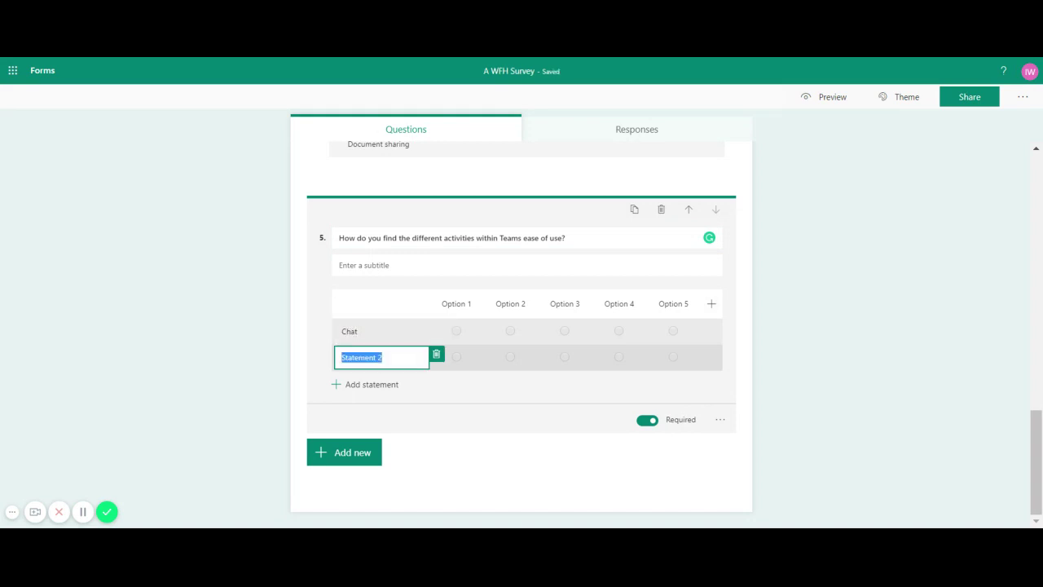
text(Video)
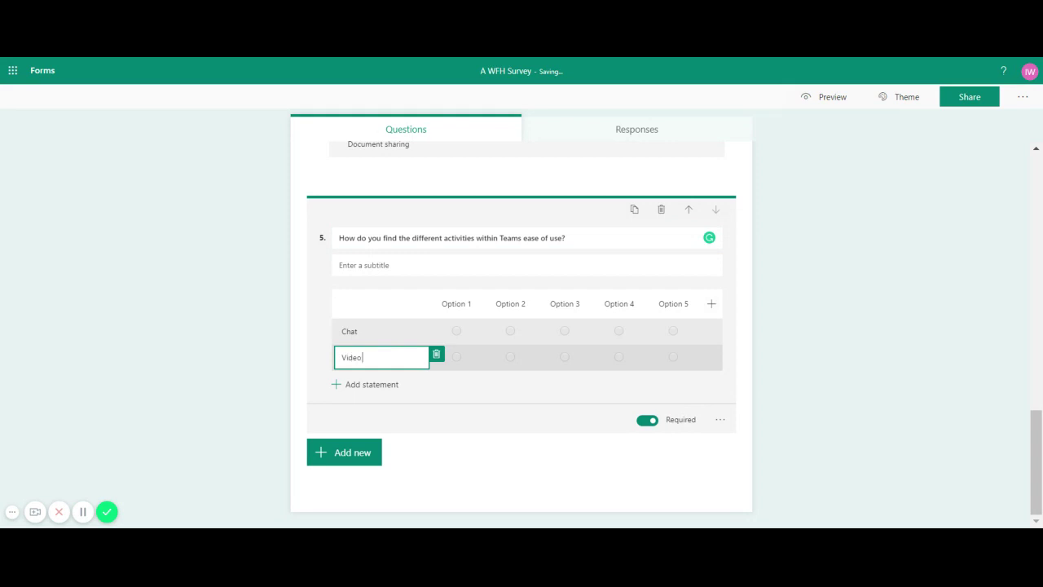
text( calls)
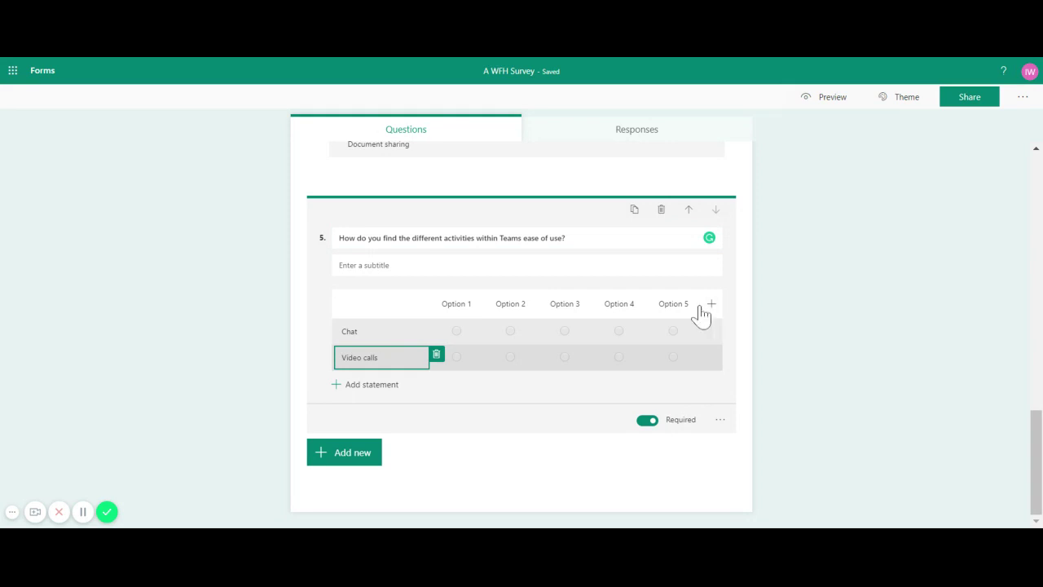
click(476, 304)
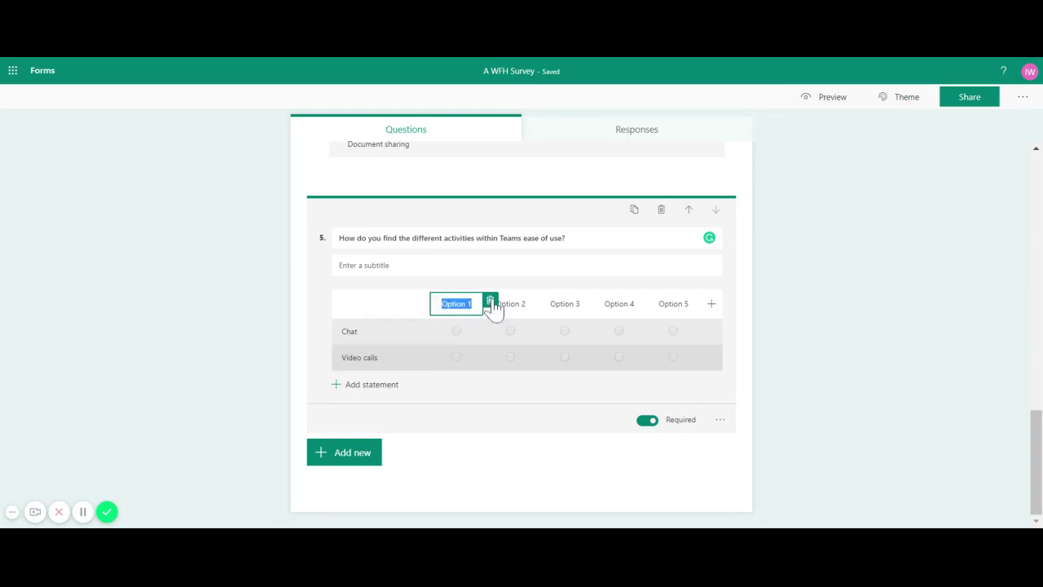
Label the first two columns 'Simple and intuative' and 'okay once you've got the knack'.
text(Simple and intuative)
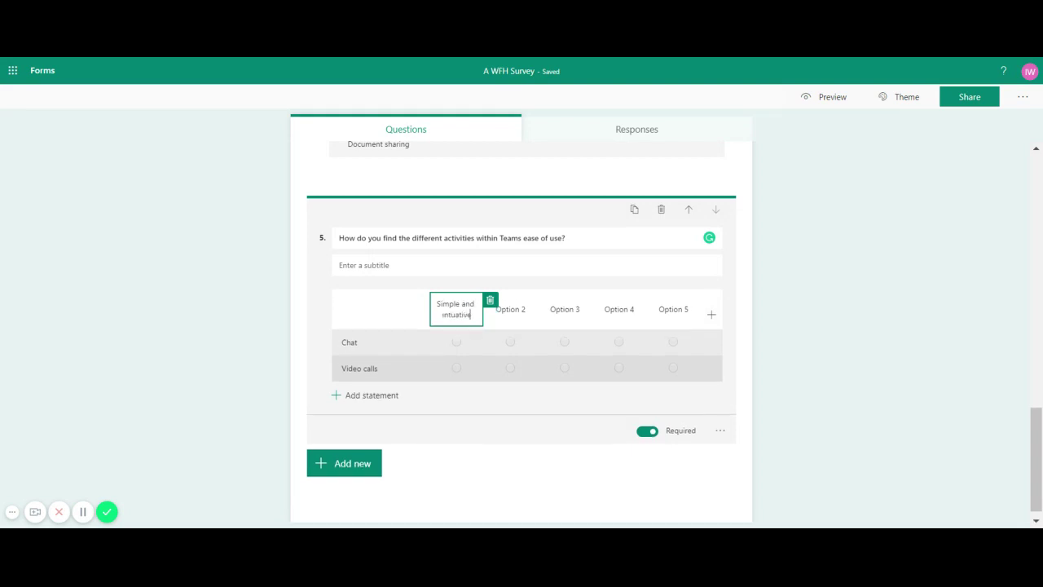
click(510, 309)
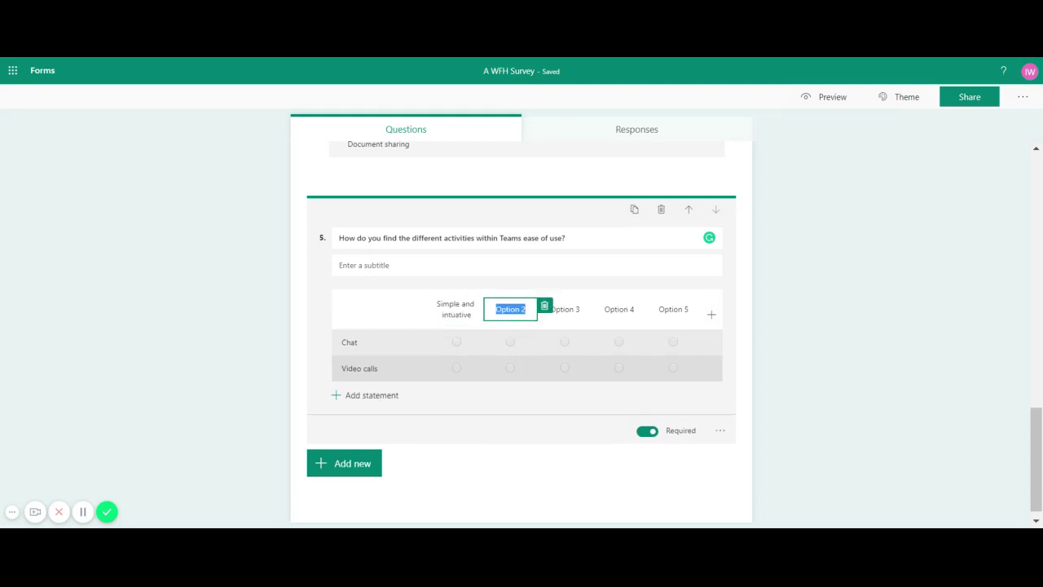
text(okay once you've f)
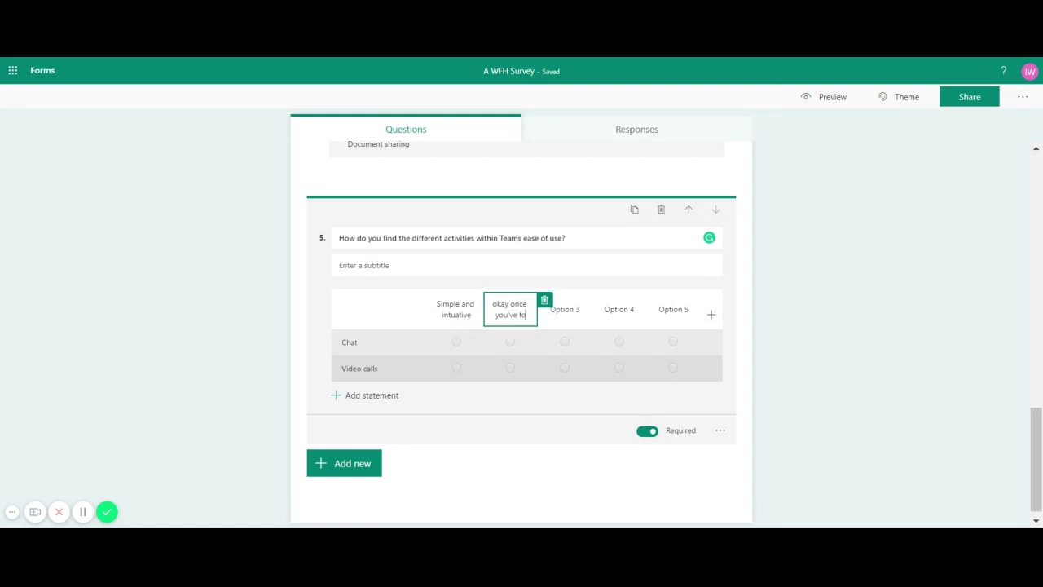
key(BackSpace)
text(got the knack)
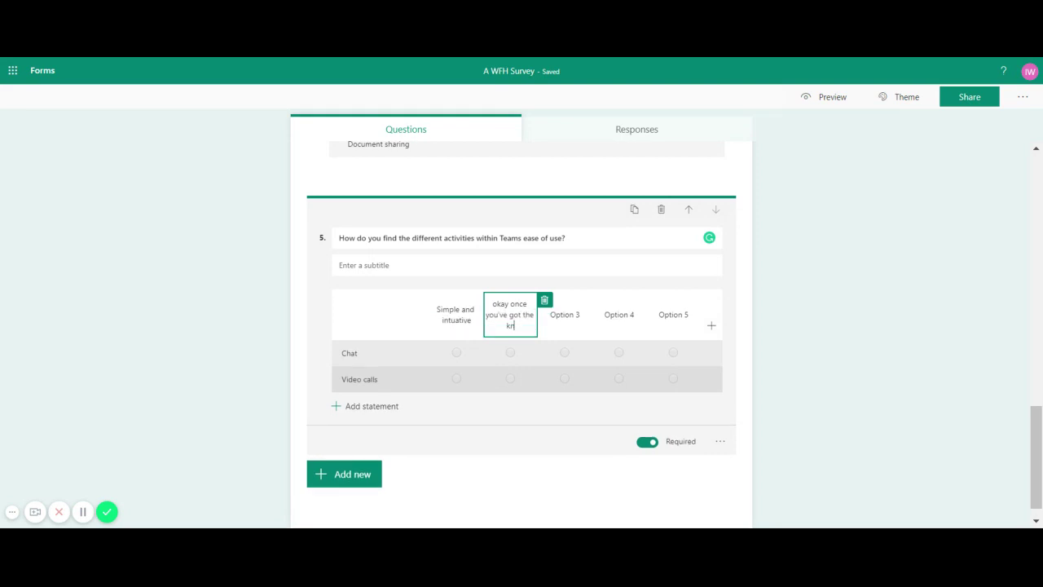
Label the remaining three columns 'passable', 'terrible' and 'I don't know'.
click(556, 316)
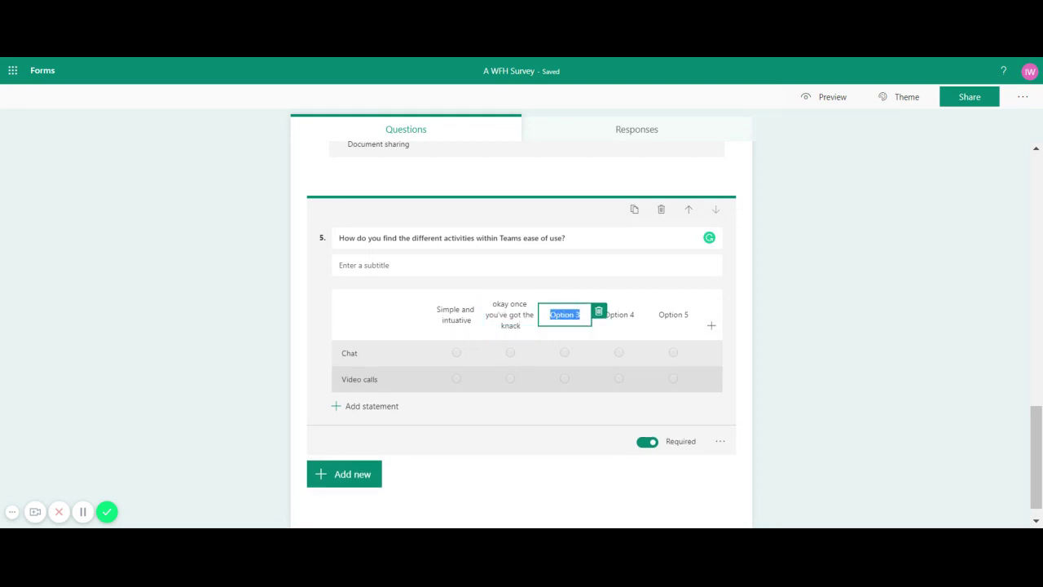
text(pass)
key(BackSpace)
key(BackSpace)
text(ssable)
key(Tab)
text(terrible)
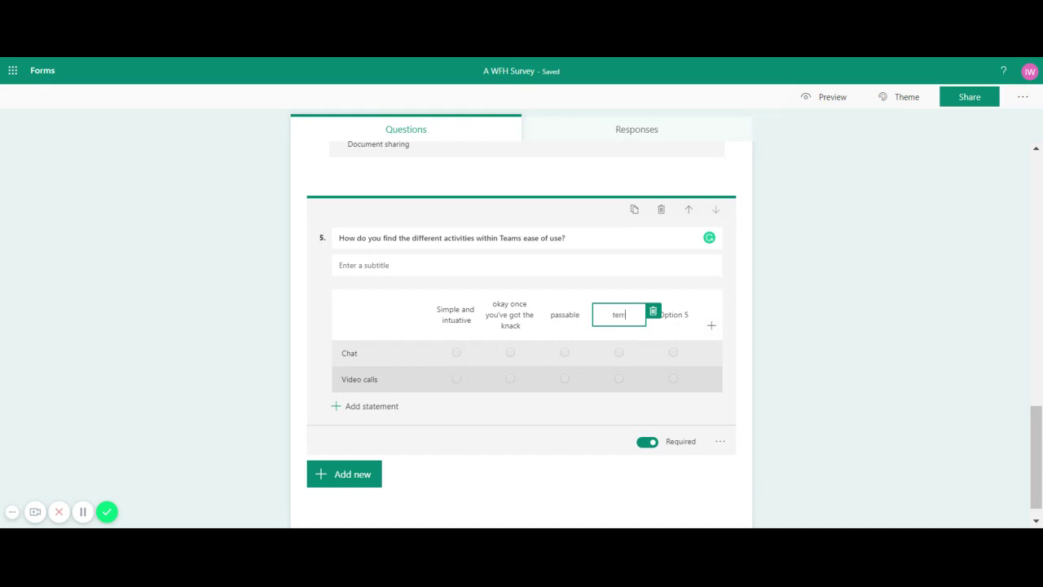
click(659, 324)
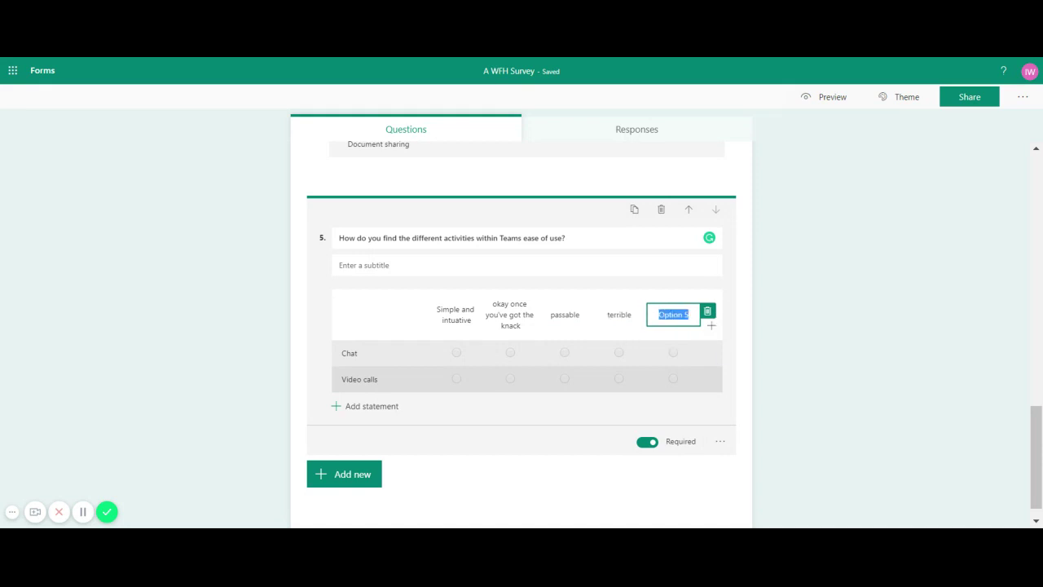
key(BackSpace)
text(I dont)
key(BackSpace)
text('t know)
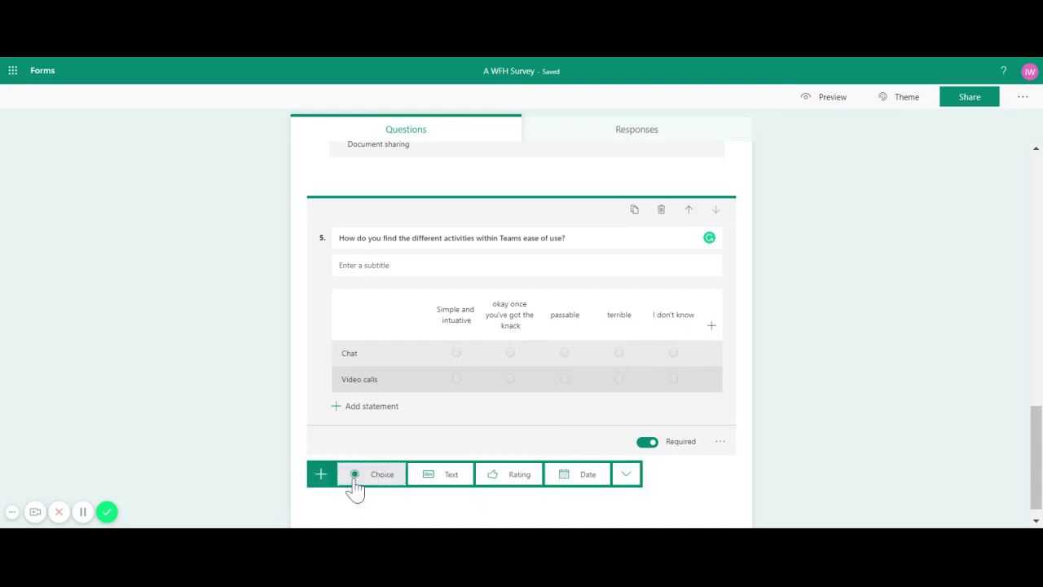
Add rating question 'How would you rate Teams overall?' with 5 star levels, then preview the form.
click(494, 483)
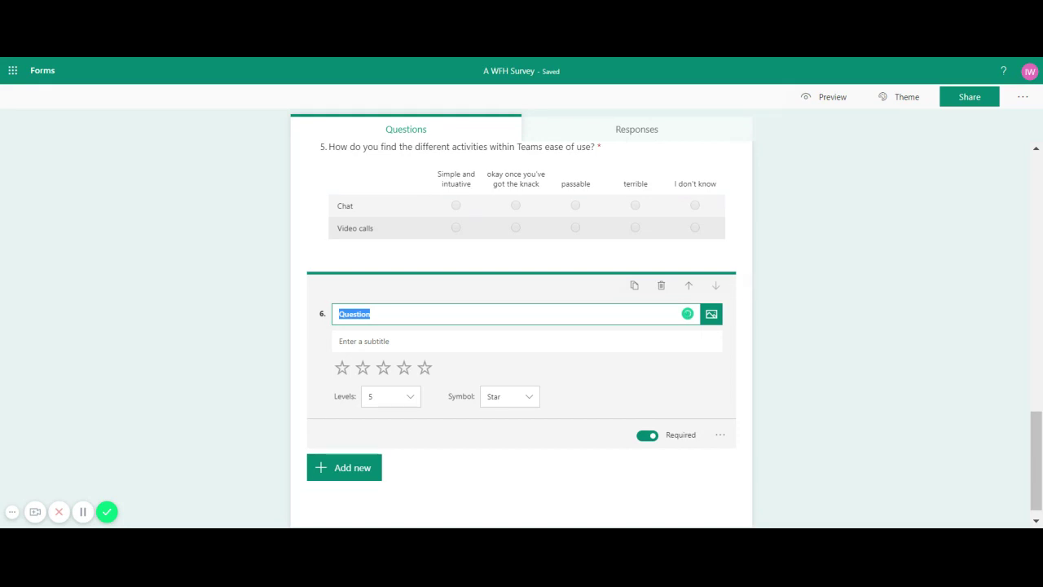
text(How wou)
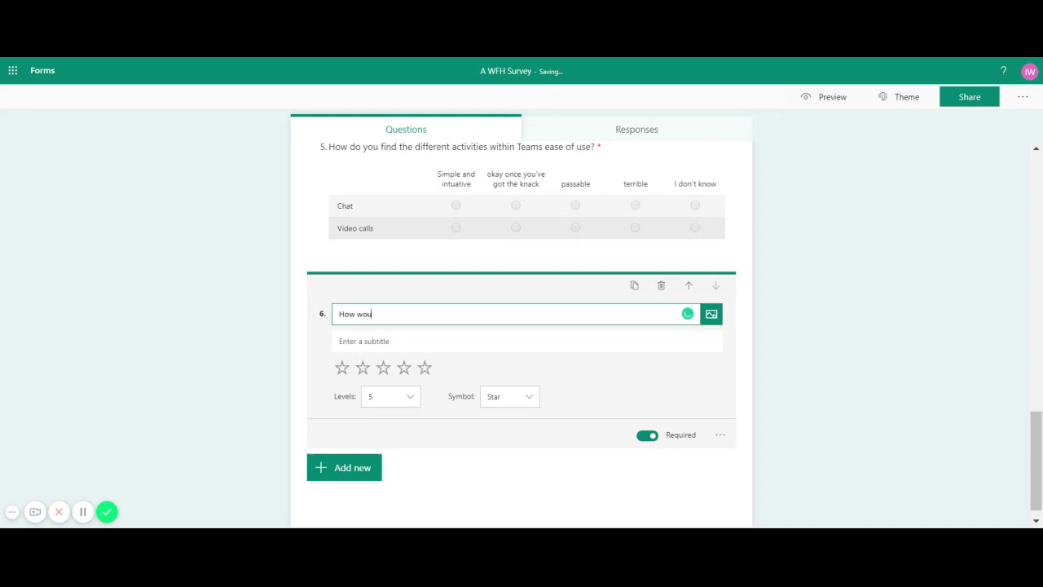
text(ld you rate Teams overall?)
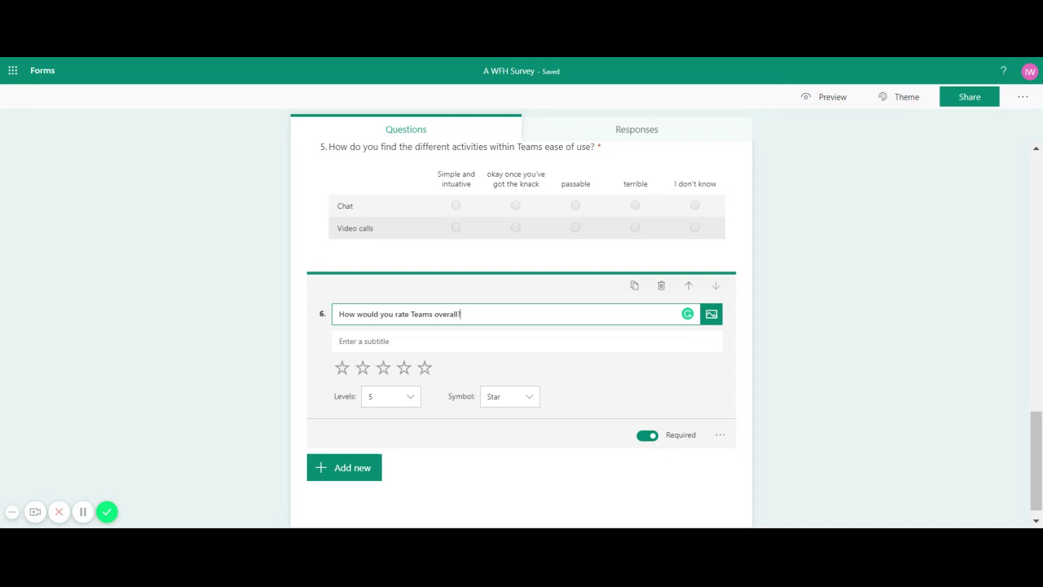
click(410, 405)
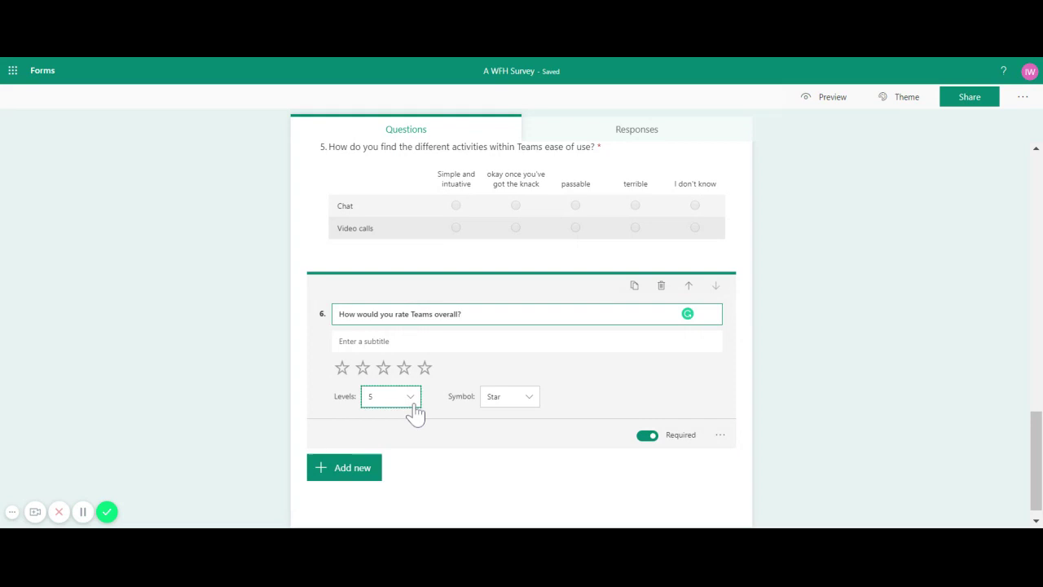
mouse_move(414, 444)
mouse_down()
mouse_move(416, 491)
mouse_move(414, 461)
mouse_up()
click(379, 462)
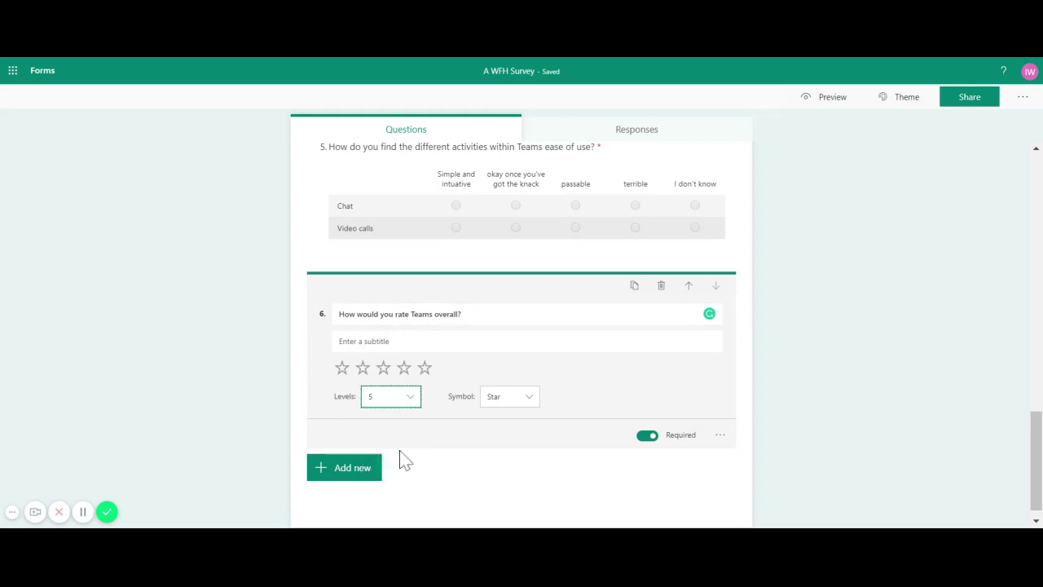
click(522, 405)
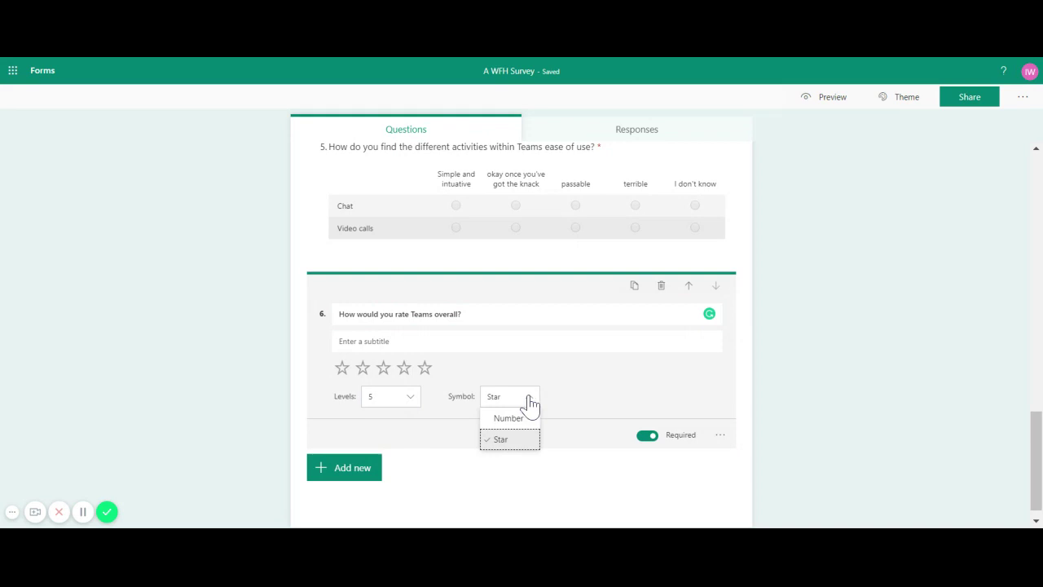
click(528, 404)
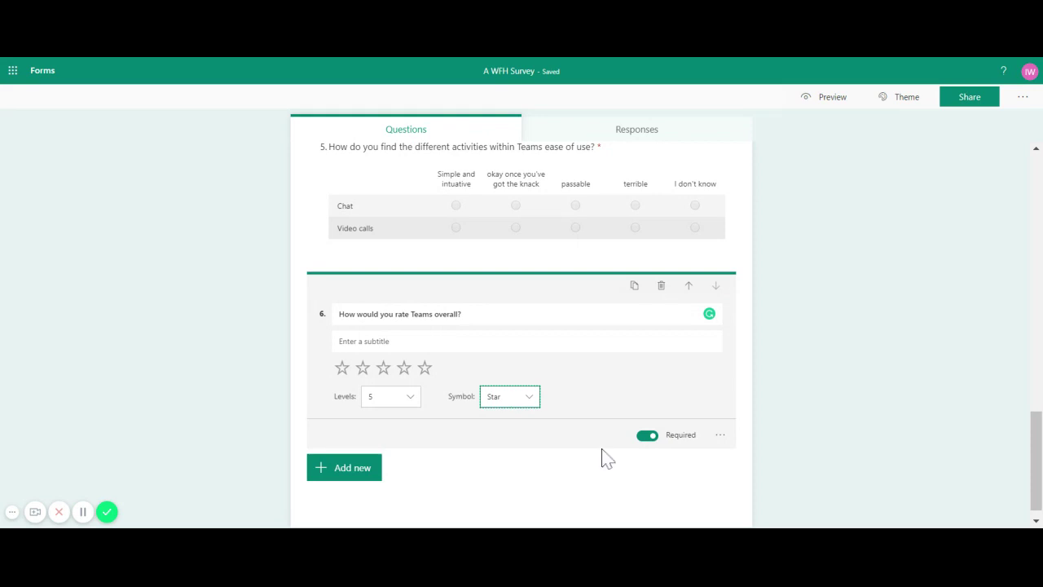
click(824, 100)
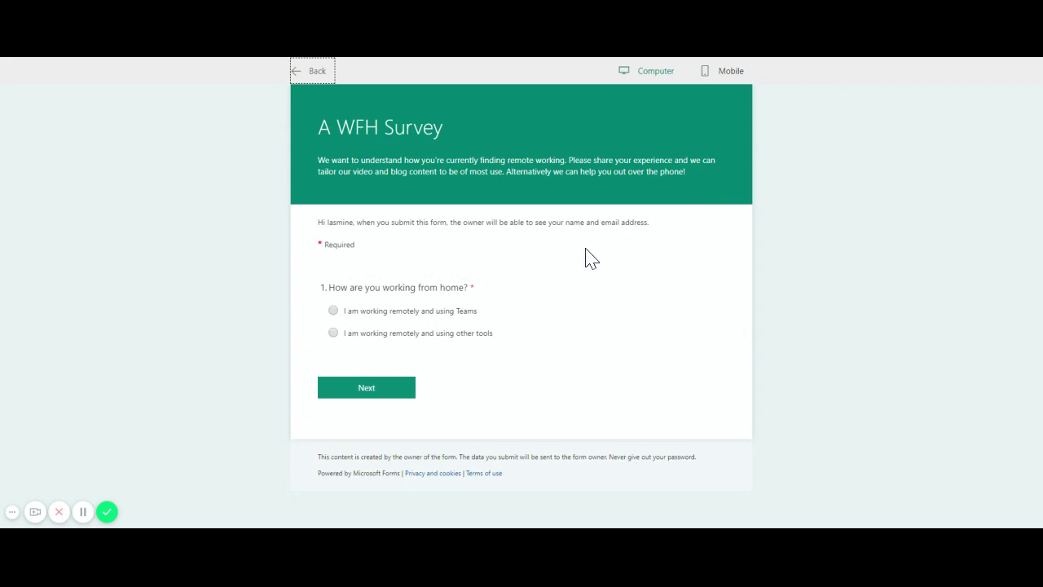
In the preview, answer the first question and advance to the You and Teams section.
click(334, 310)
click(360, 389)
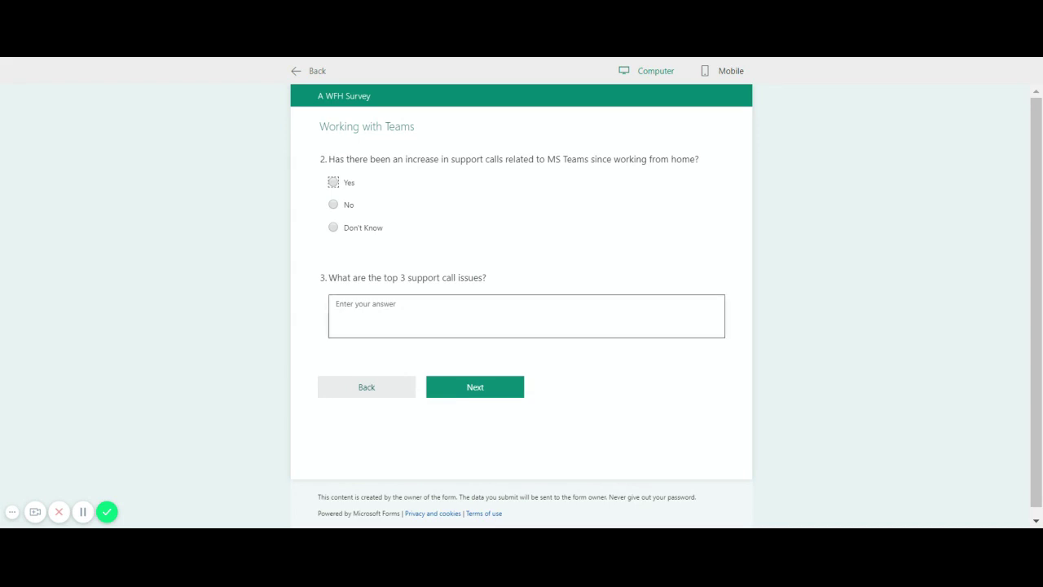
click(454, 389)
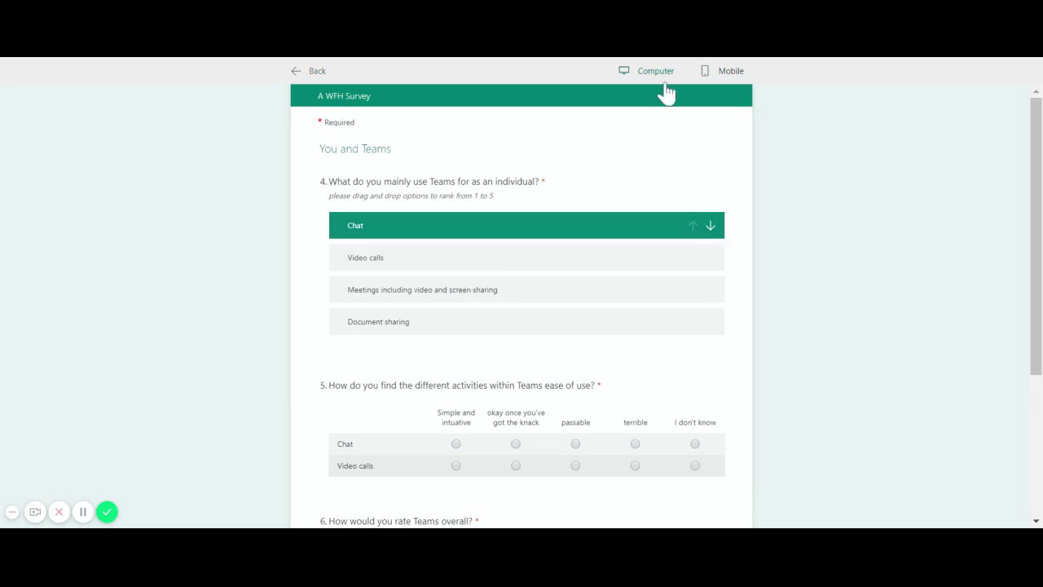
Check the section in the mobile layout, then switch back to the computer layout.
click(717, 72)
scroll(617, 183, down, 1)
mouse_move(617, 183)
mouse_down()
mouse_move(612, 331)
mouse_move(617, 163)
mouse_up()
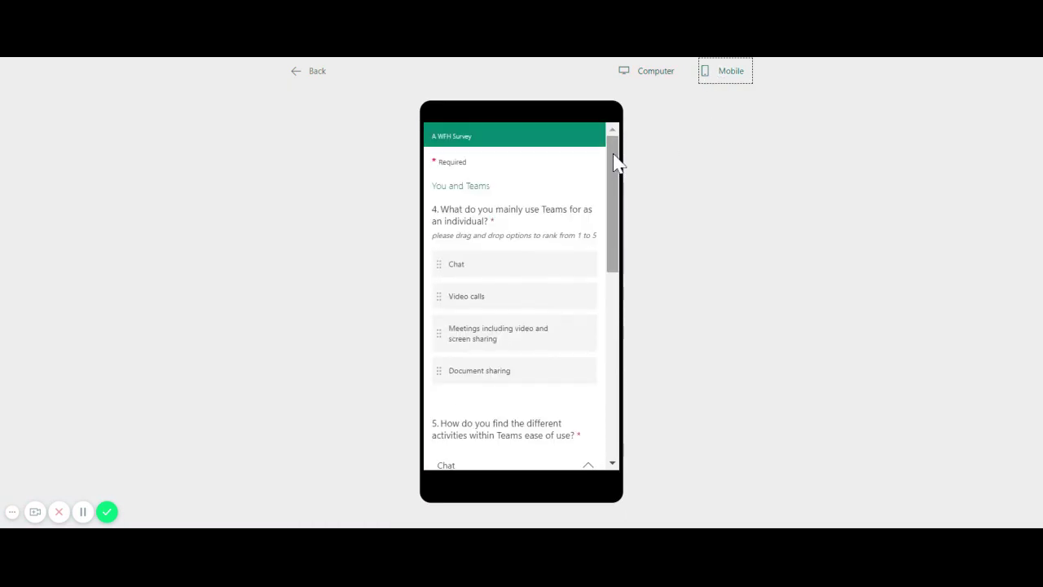
click(642, 73)
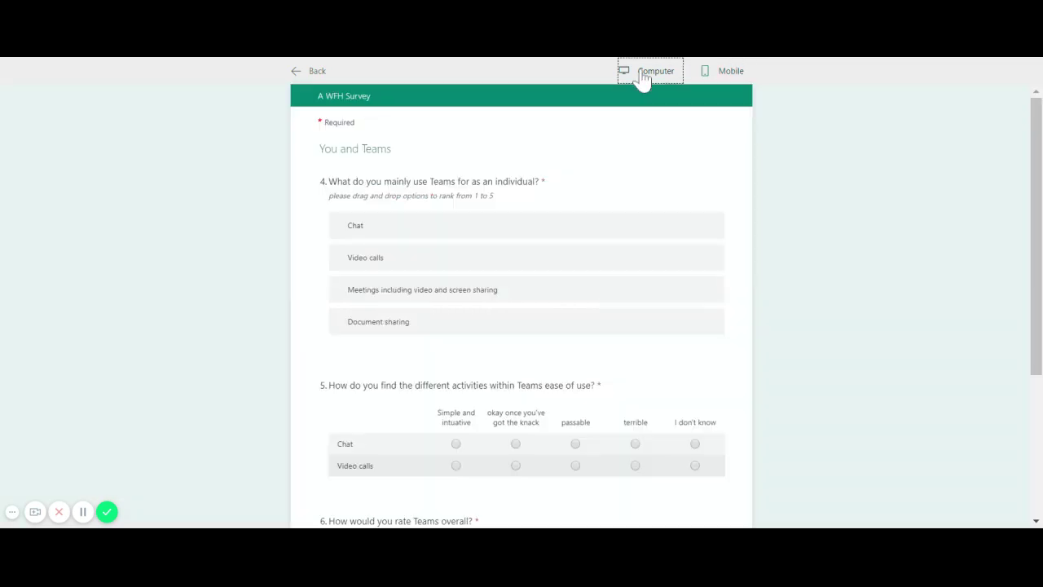
Reorder the ranking answers, moving Chat down and Document sharing up to rank 2.
click(434, 236)
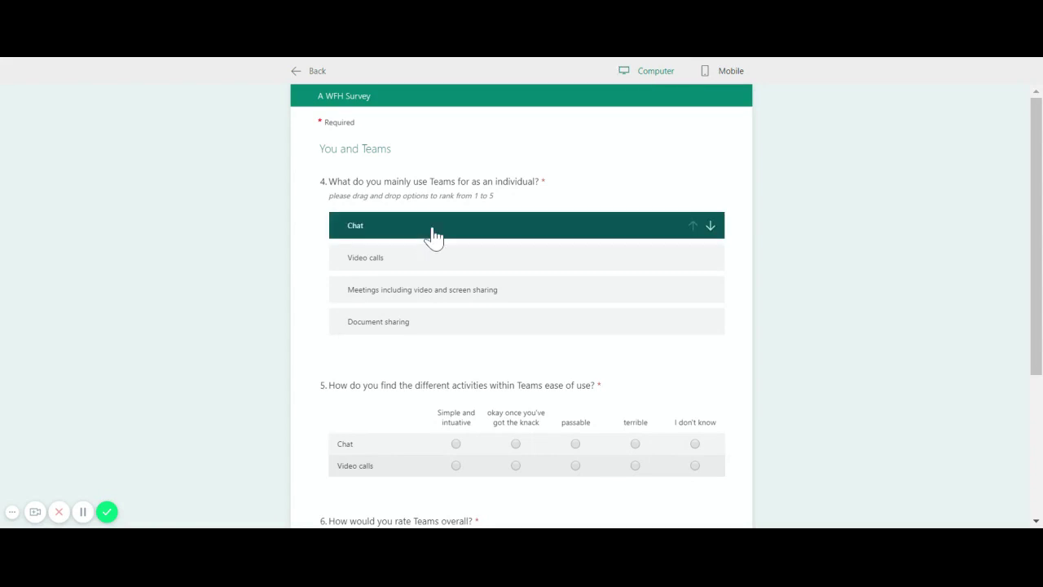
drag(434, 236, 435, 289)
click(435, 324)
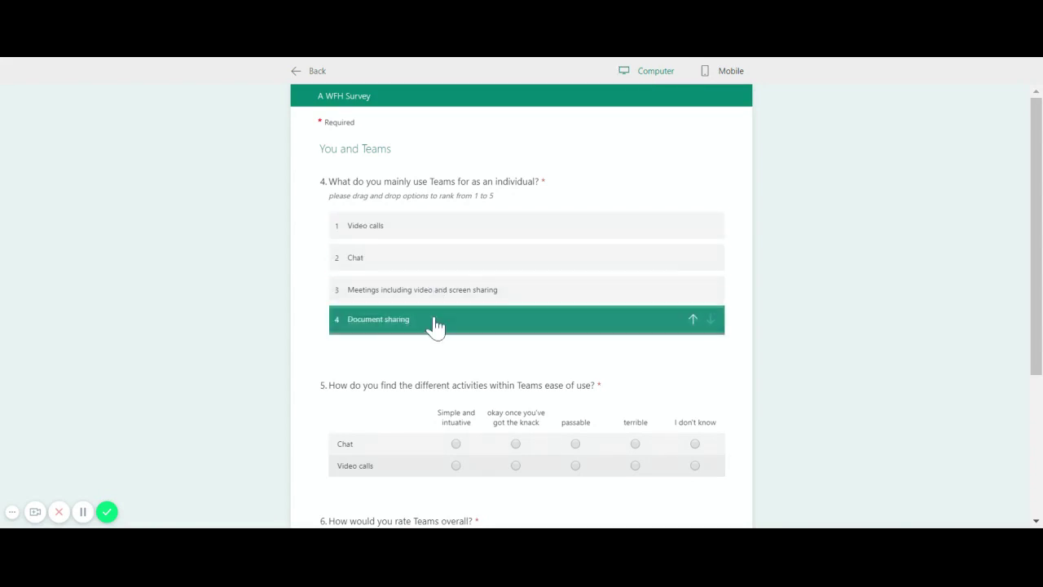
drag(435, 324, 435, 261)
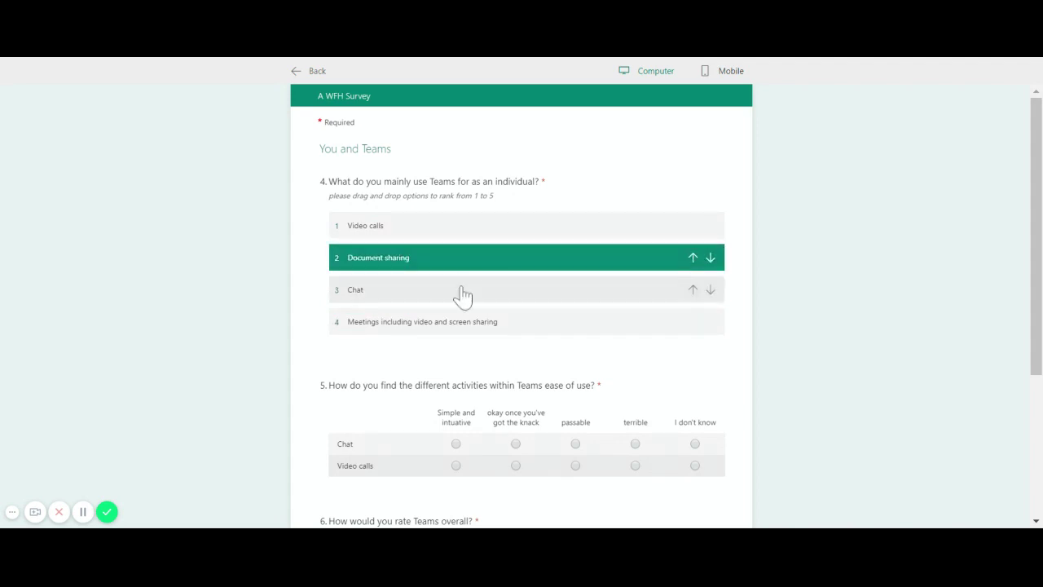
Rate Chat 'okay once you've got the knack', Video calls 'terrible', and give Teams five stars.
scroll(463, 295, down, 1)
click(515, 363)
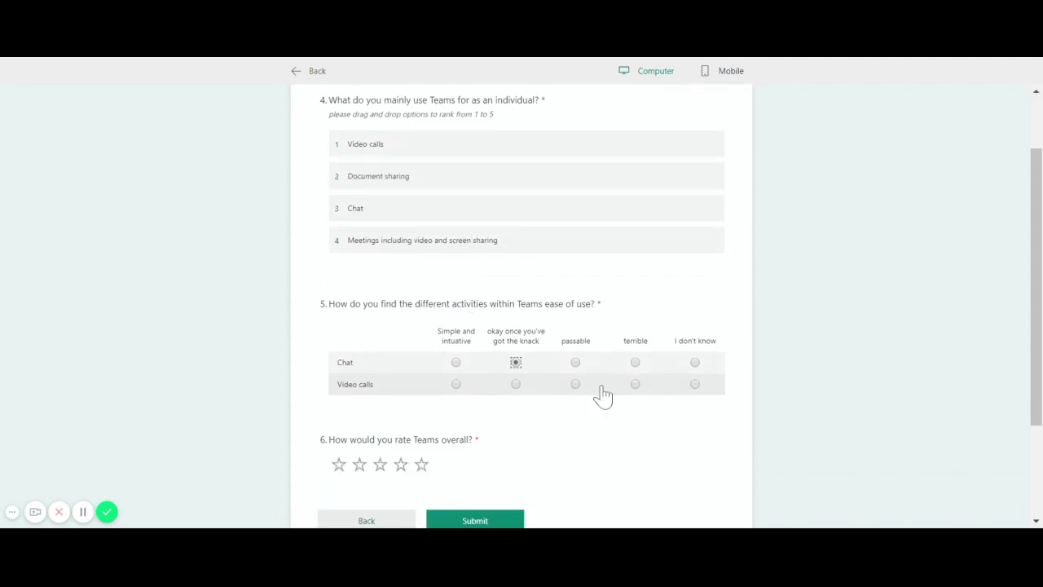
click(634, 384)
scroll(459, 370, down, 1)
click(422, 383)
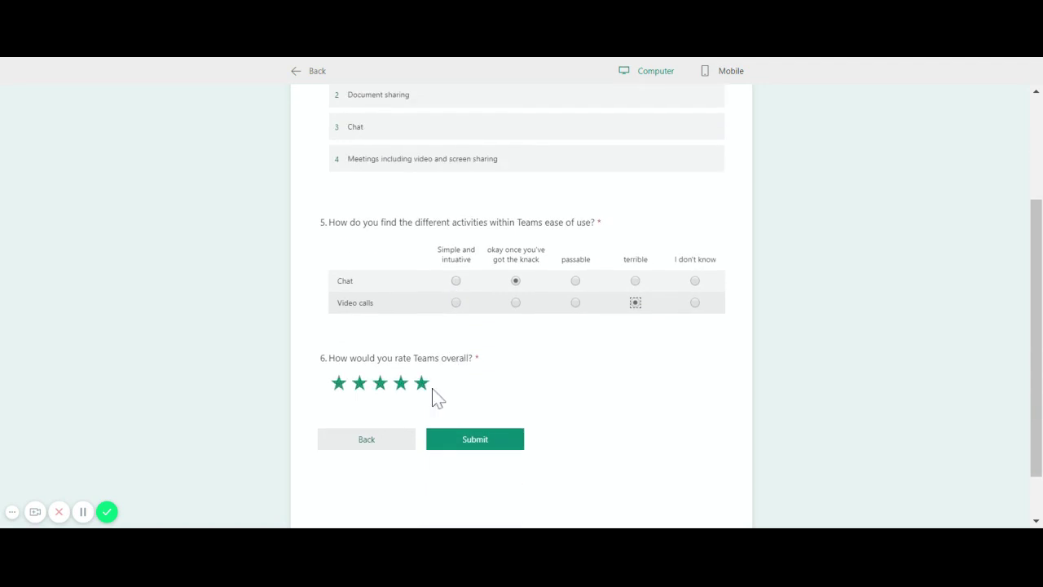
click(422, 385)
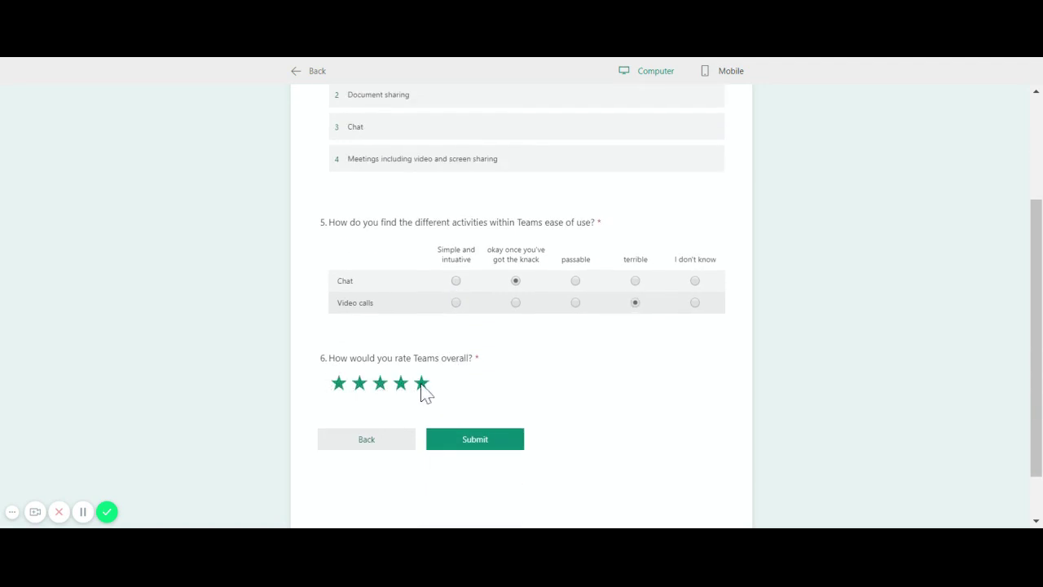